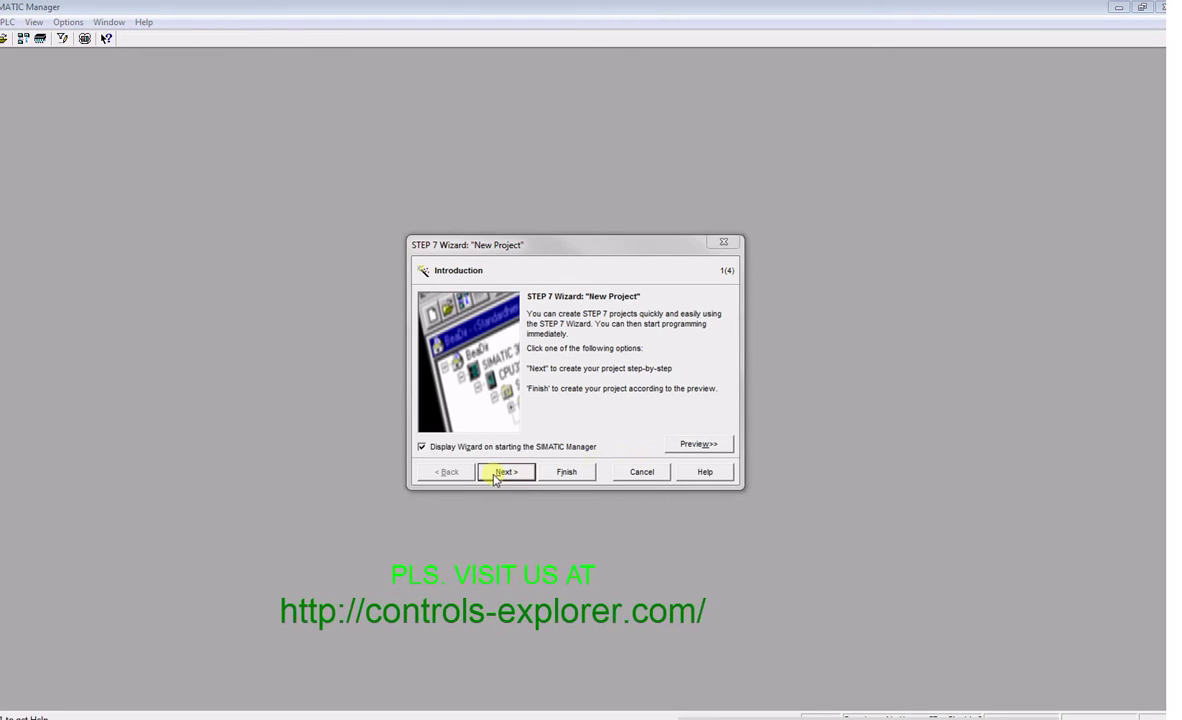
# - Select CPU319-3 PN/DP as the CPU for the new project
pyautogui.click(499, 474)
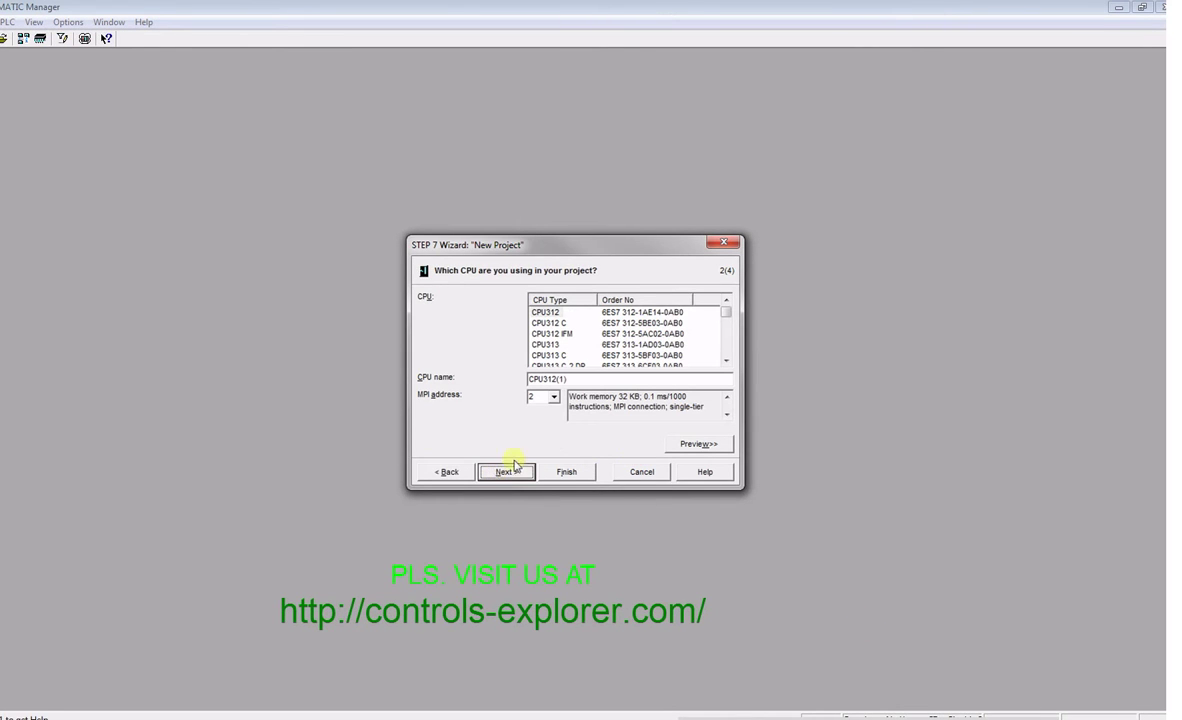
pyautogui.click(726, 361)
pyautogui.click(726, 361)
pyautogui.click(726, 361)
pyautogui.click(726, 361)
pyautogui.click(726, 361)
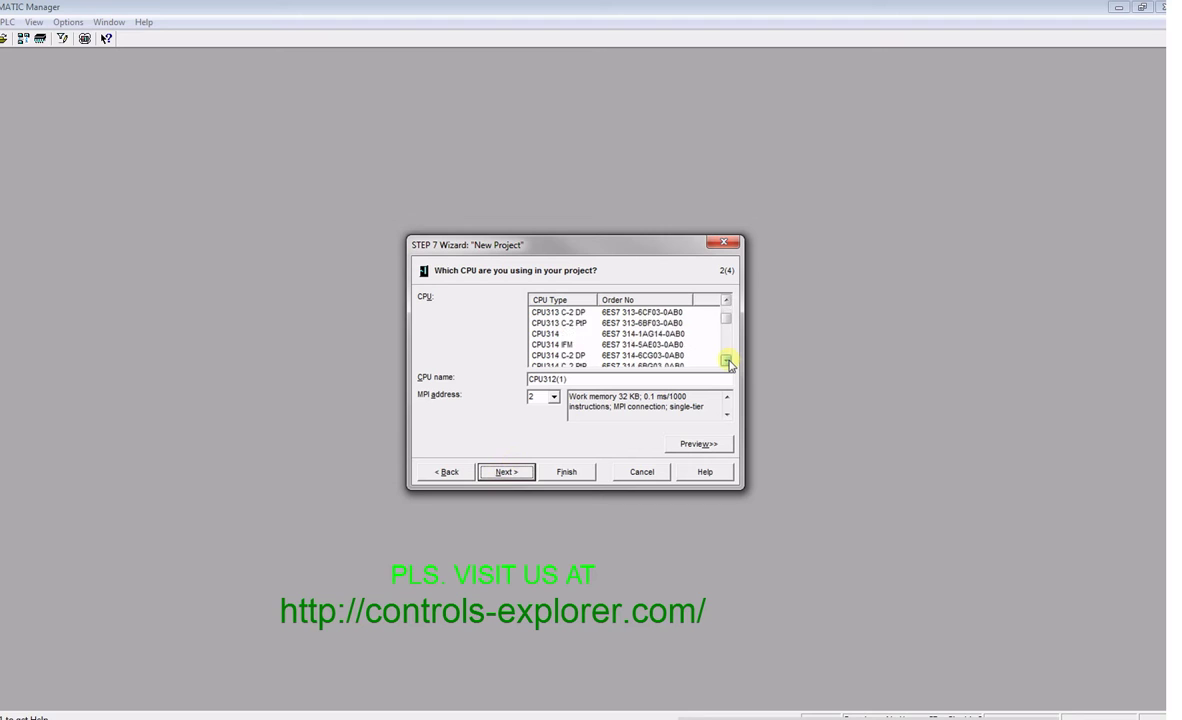
pyautogui.click(726, 361)
pyautogui.click(726, 361)
pyautogui.click(726, 361)
pyautogui.click(726, 361)
pyautogui.click(726, 361)
pyautogui.click(726, 361)
pyautogui.click(726, 361)
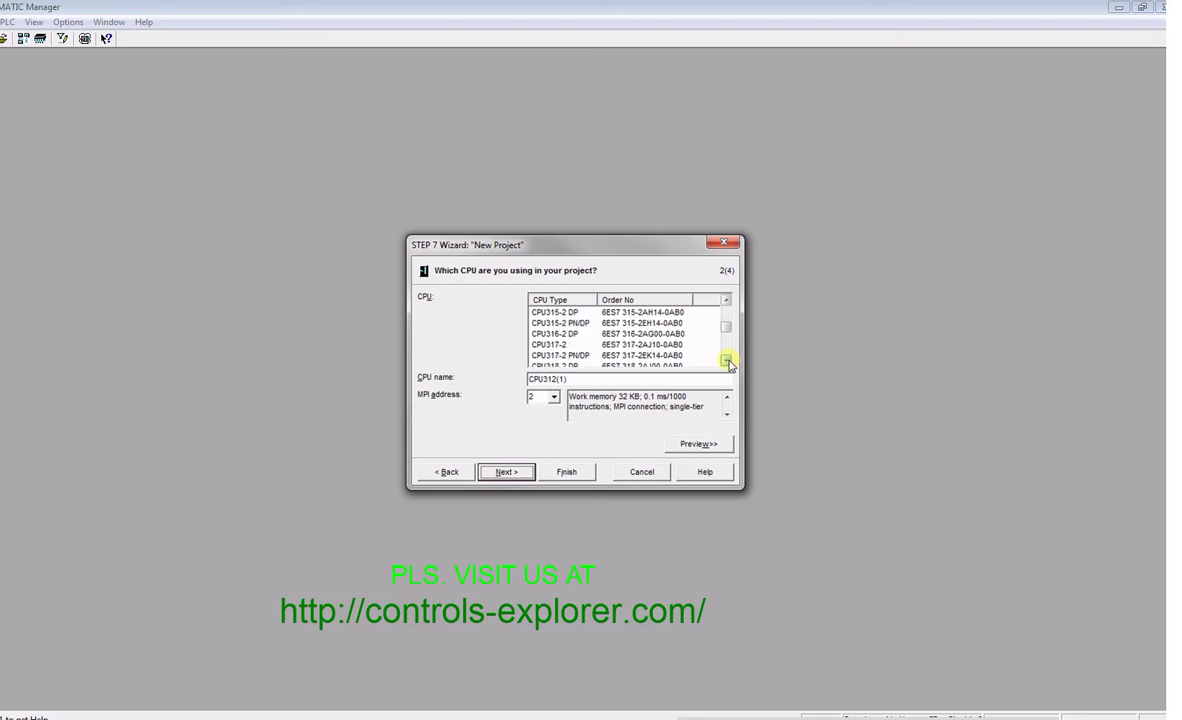
pyautogui.click(726, 361)
pyautogui.click(726, 361)
pyautogui.click(551, 333)
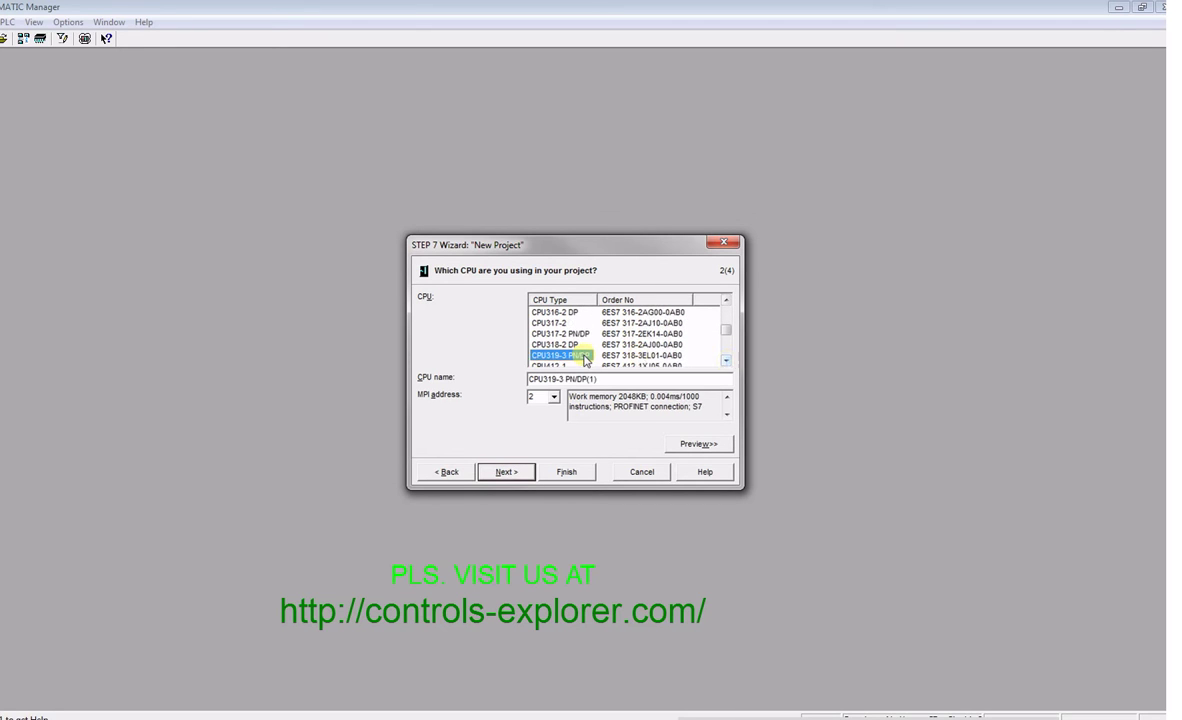
# - Choose LAD as the programming language for the blocks
pyautogui.click(506, 472)
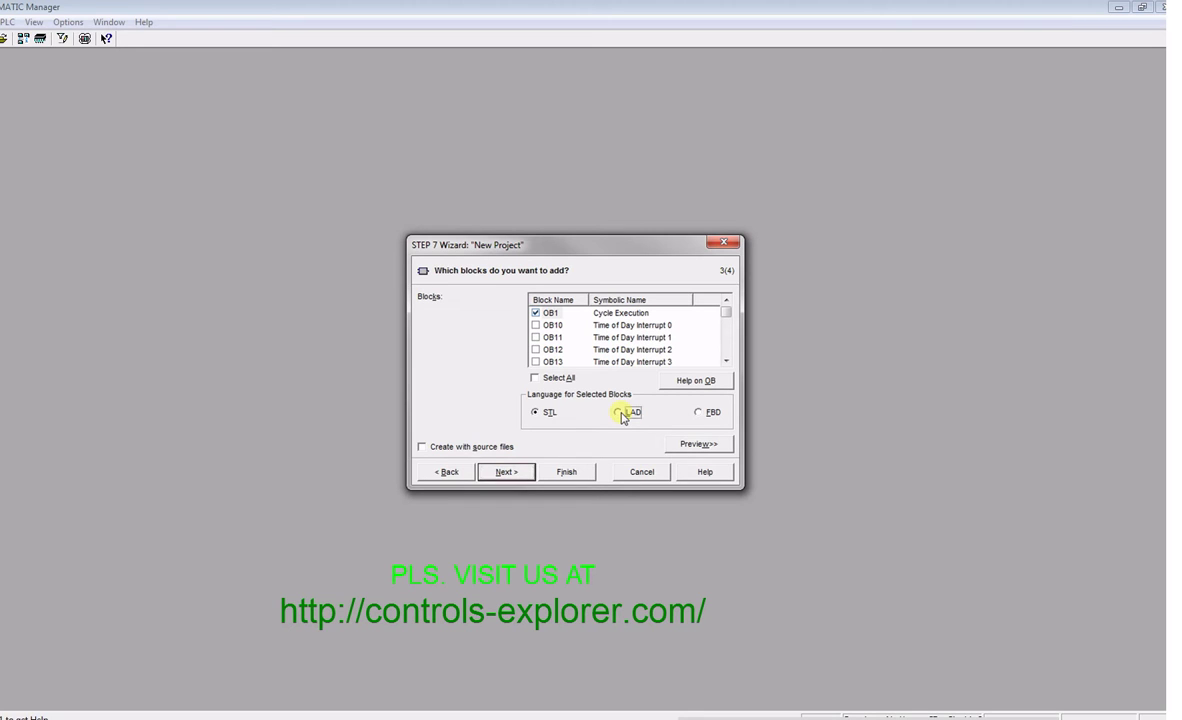
pyautogui.click(620, 413)
pyautogui.click(512, 473)
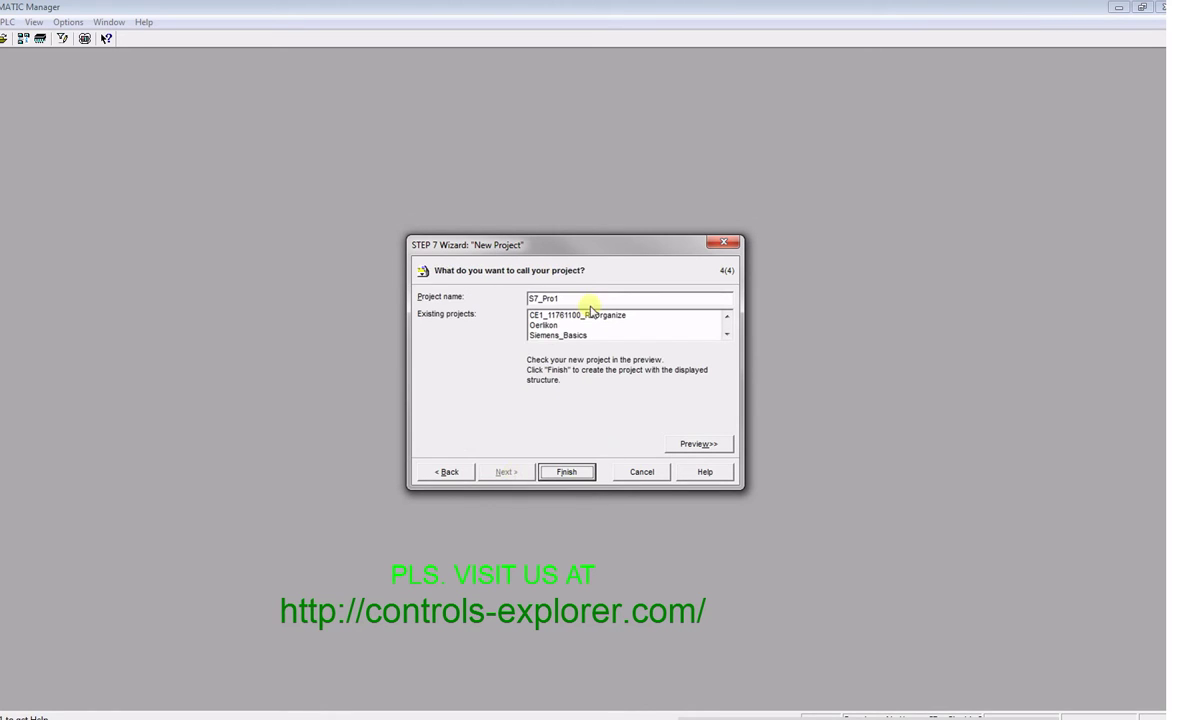
# - Name the project '1_Basics' and finish the wizard
pyautogui.moveTo(586, 298); pyautogui.dragTo(488, 303)
pyautogui.write('1')
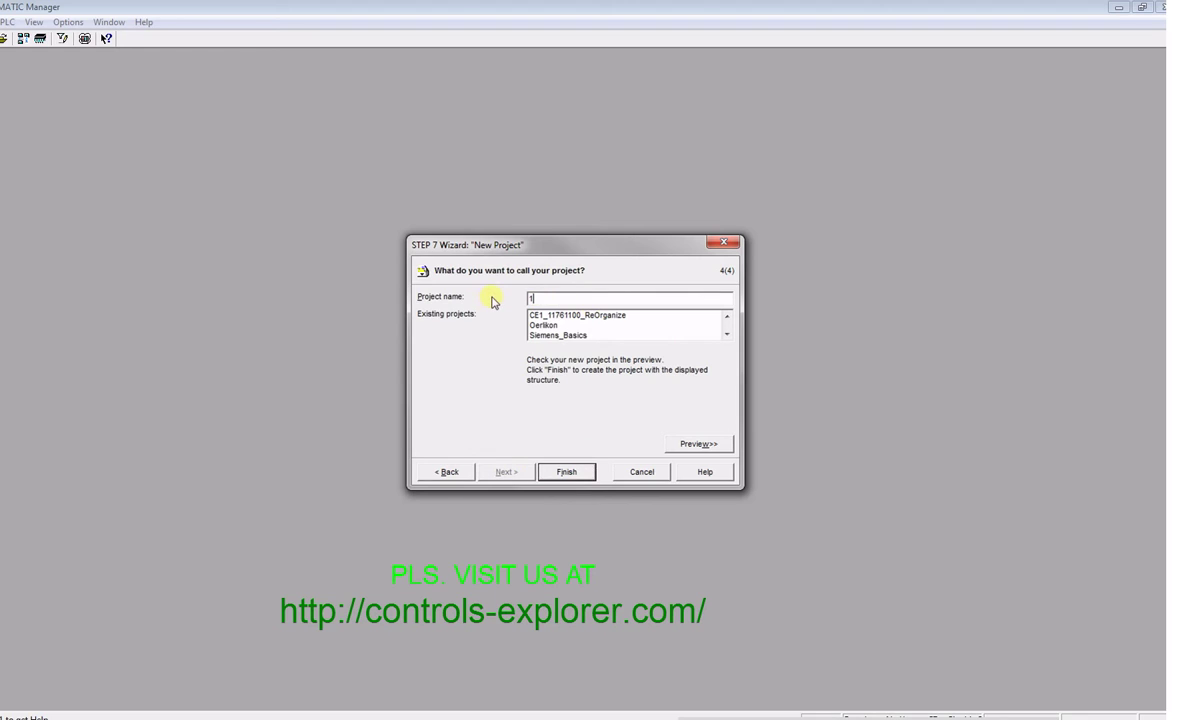
pyautogui.write('_')
pyautogui.press('capslock')
pyautogui.write('B')
pyautogui.press('capslock')
pyautogui.write('asics')
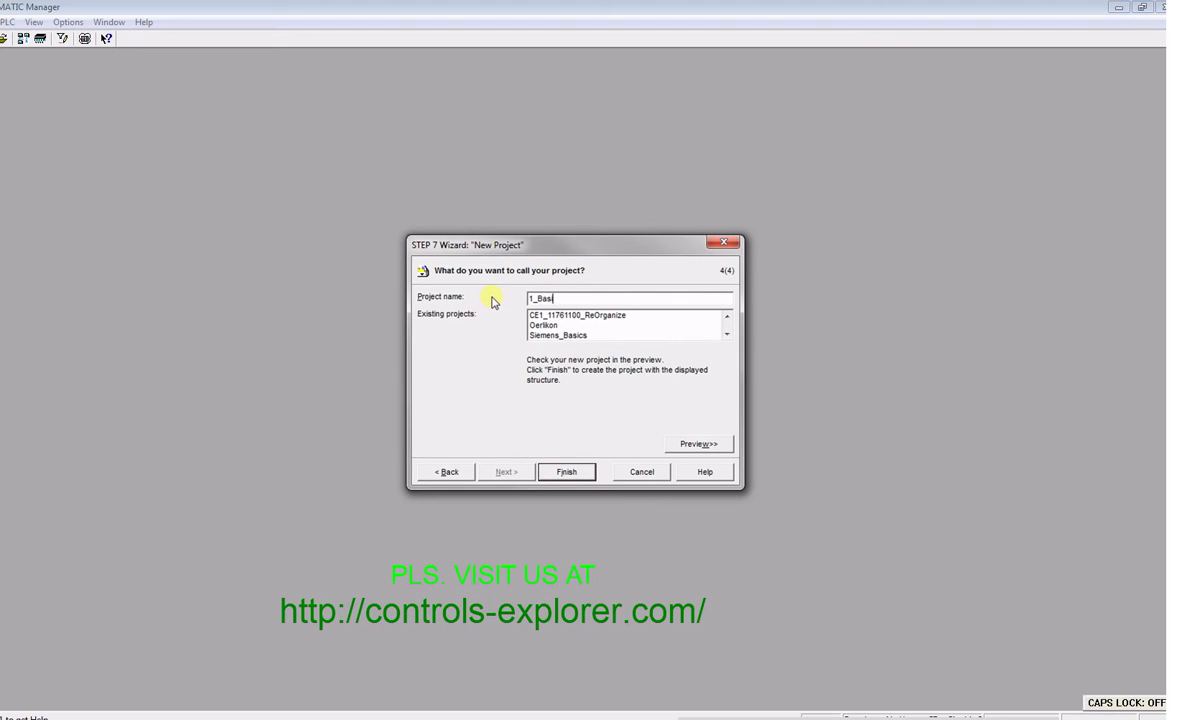
pyautogui.click(567, 472)
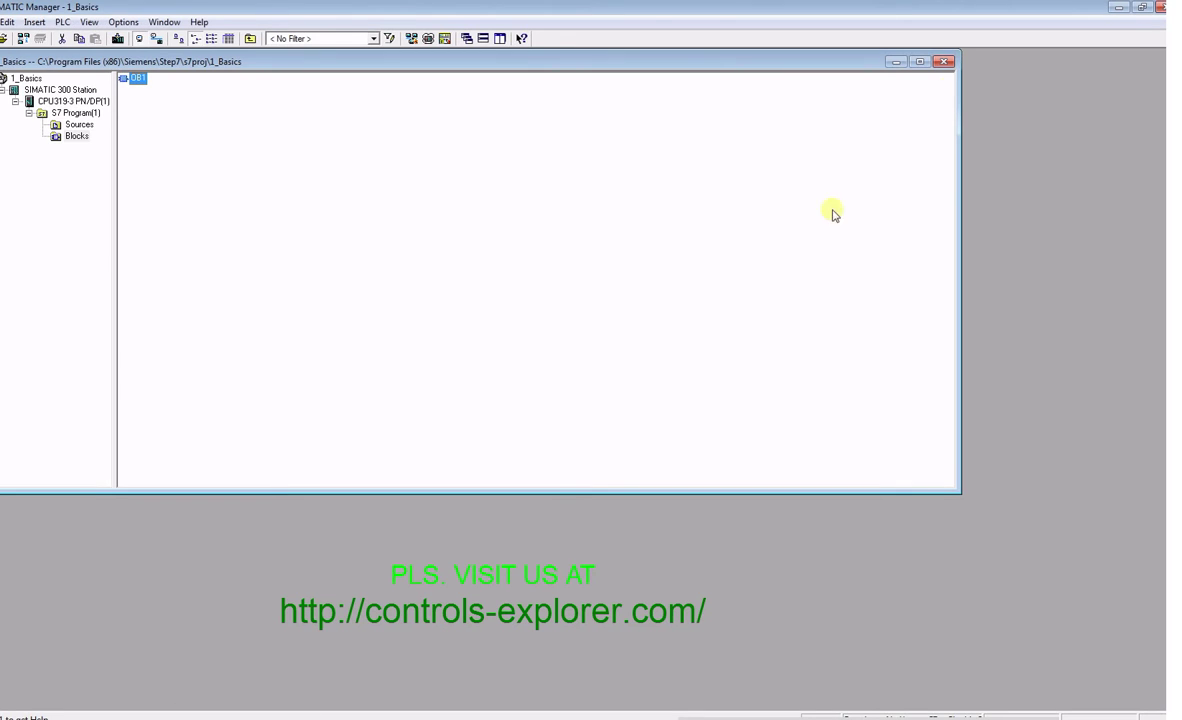
# - Maximize the project window and open the SIMATIC 300 Station's Hardware configuration
pyautogui.click(919, 60)
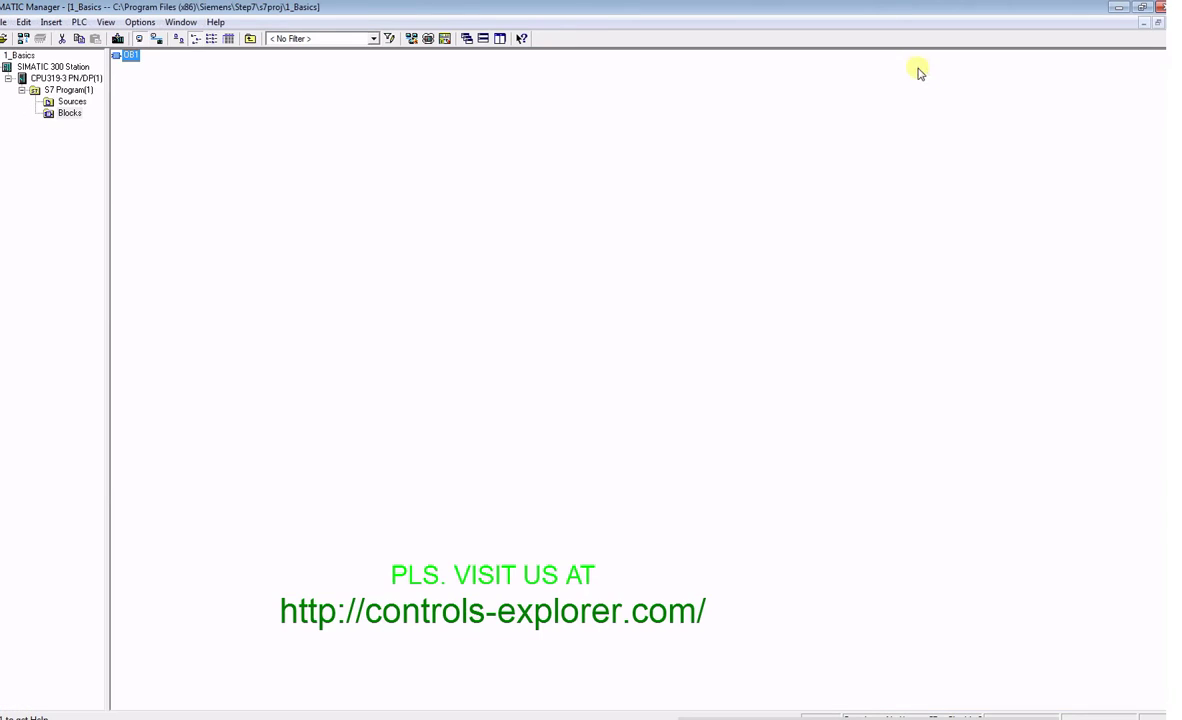
pyautogui.click(45, 66)
pyautogui.doubleClick(139, 56)
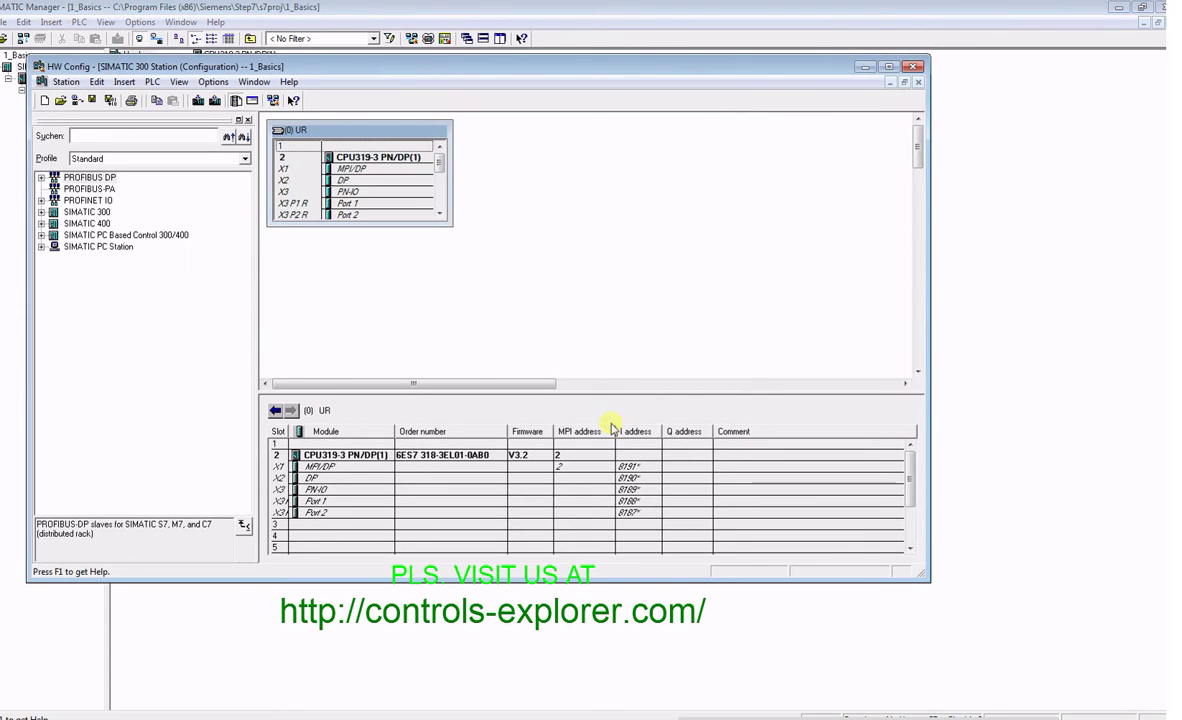
# - Place the SM 321 DI16xDC24V digital input module from SIMATIC 300 > SM-300 into slot 4
pyautogui.click(888, 67)
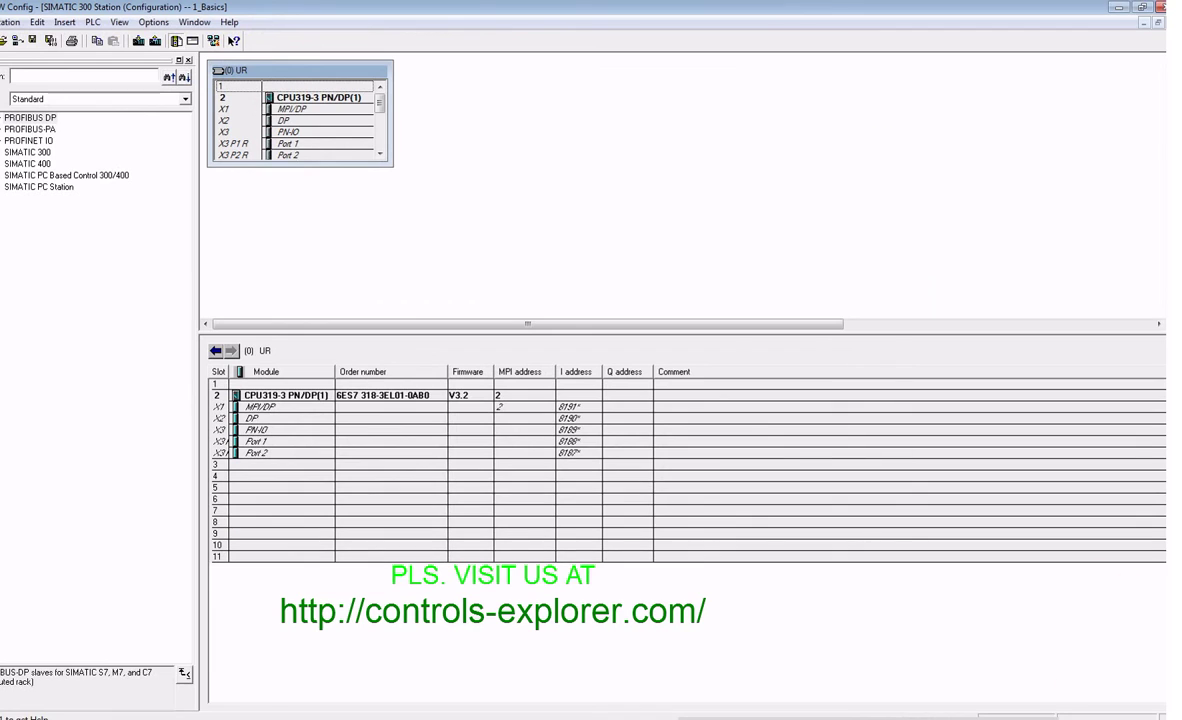
pyautogui.click(20, 152)
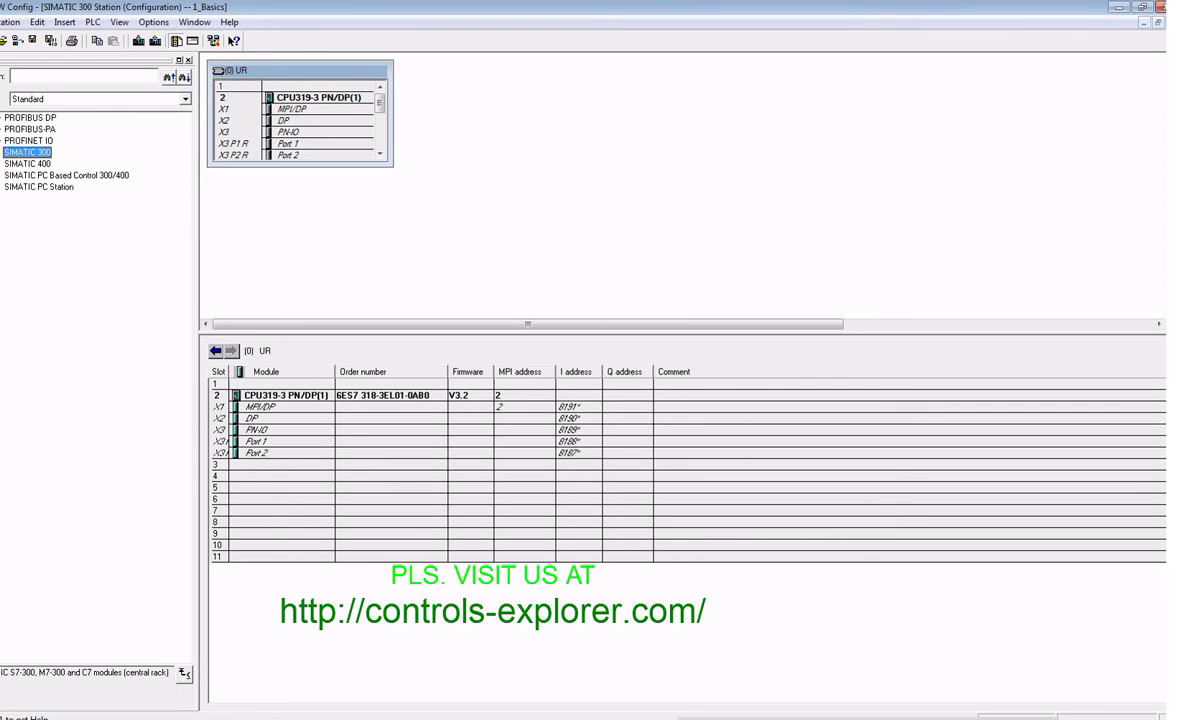
pyautogui.doubleClick(27, 152)
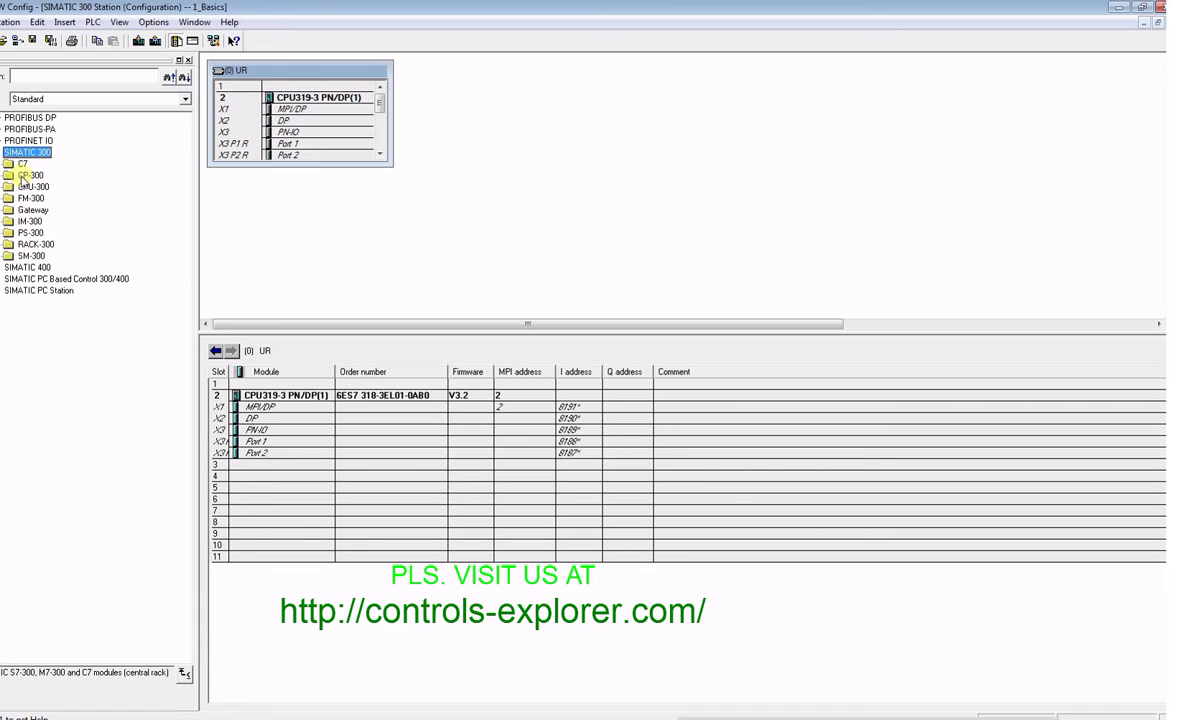
pyautogui.click(3, 255)
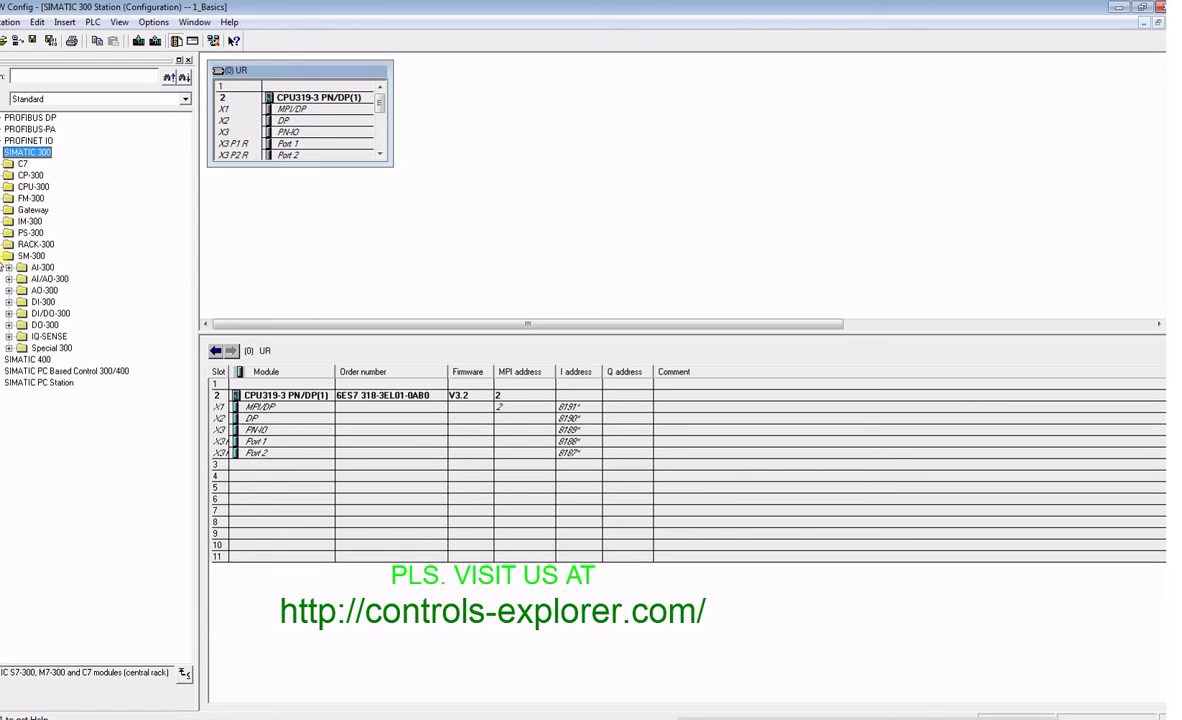
pyautogui.click(8, 301)
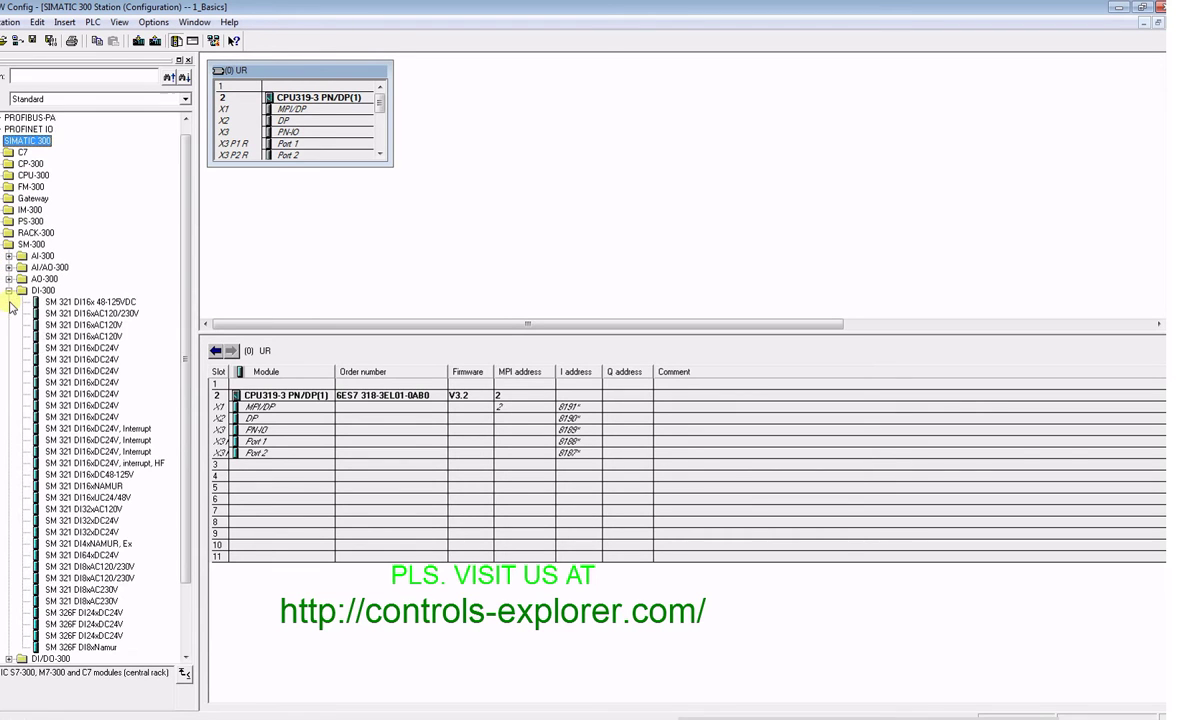
pyautogui.click(106, 371)
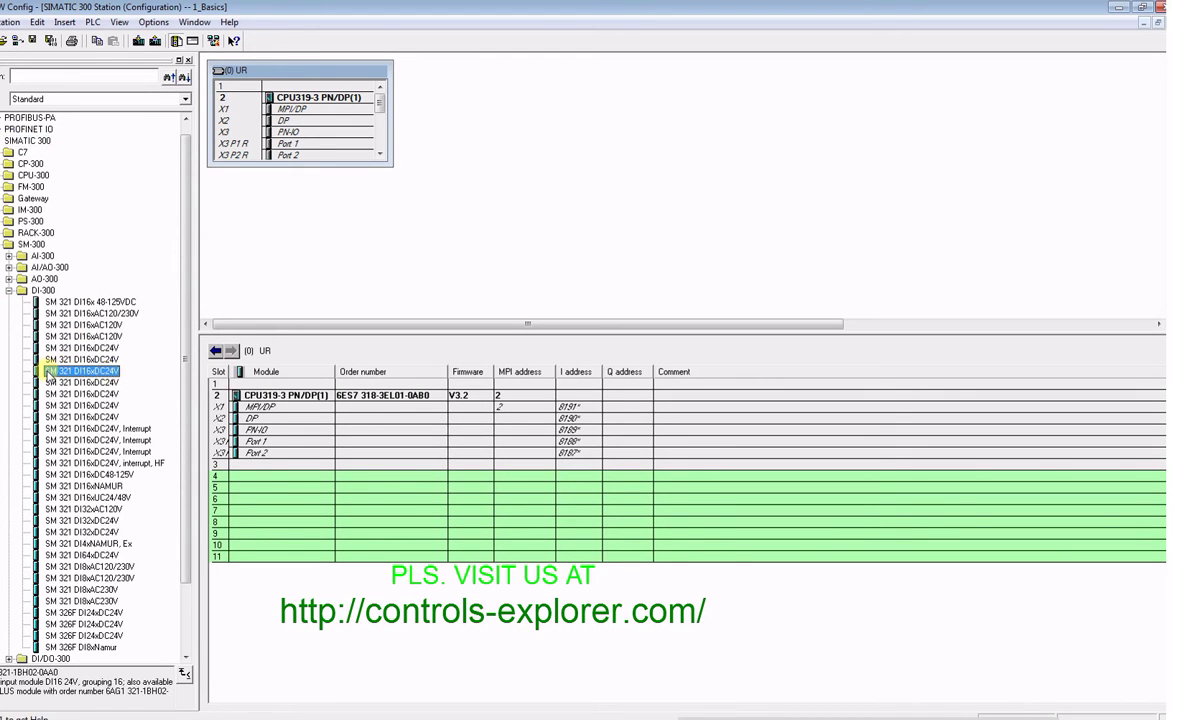
pyautogui.moveTo(48, 375); pyautogui.dragTo(241, 484)
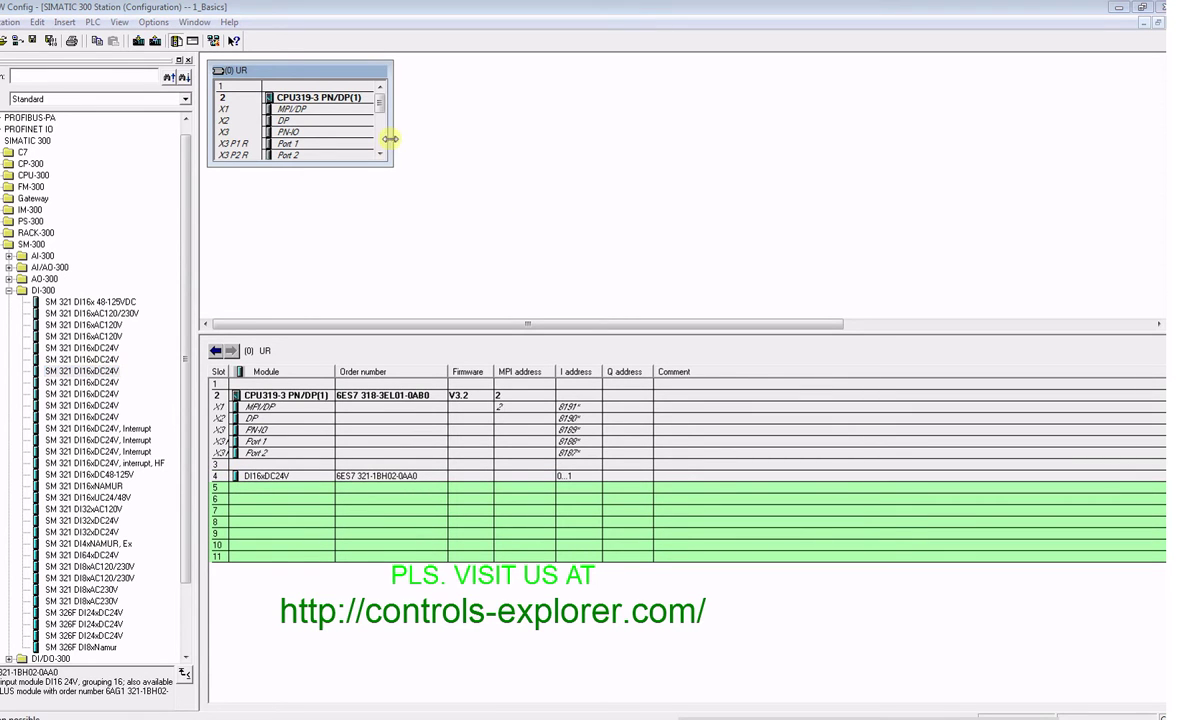
# - Place the SM 322 DO16xDC24V/0.5A digital output module into slot 5
pyautogui.moveTo(386, 165); pyautogui.dragTo(458, 306)
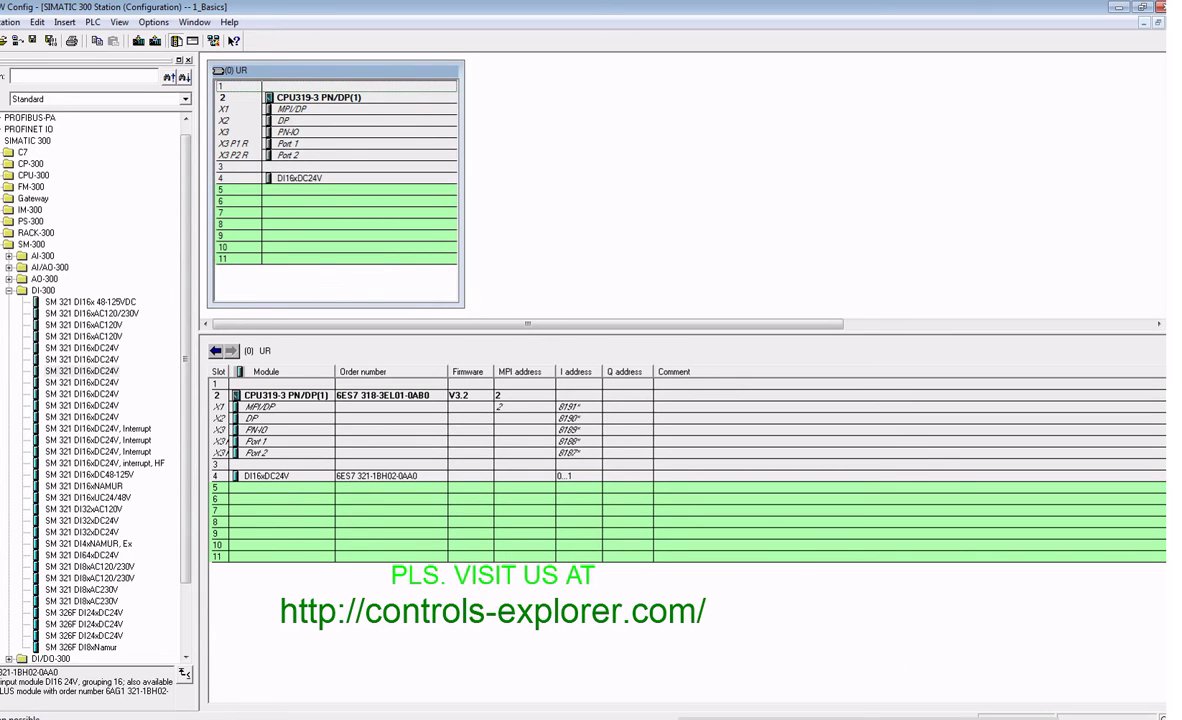
pyautogui.click(9, 290)
pyautogui.click(9, 325)
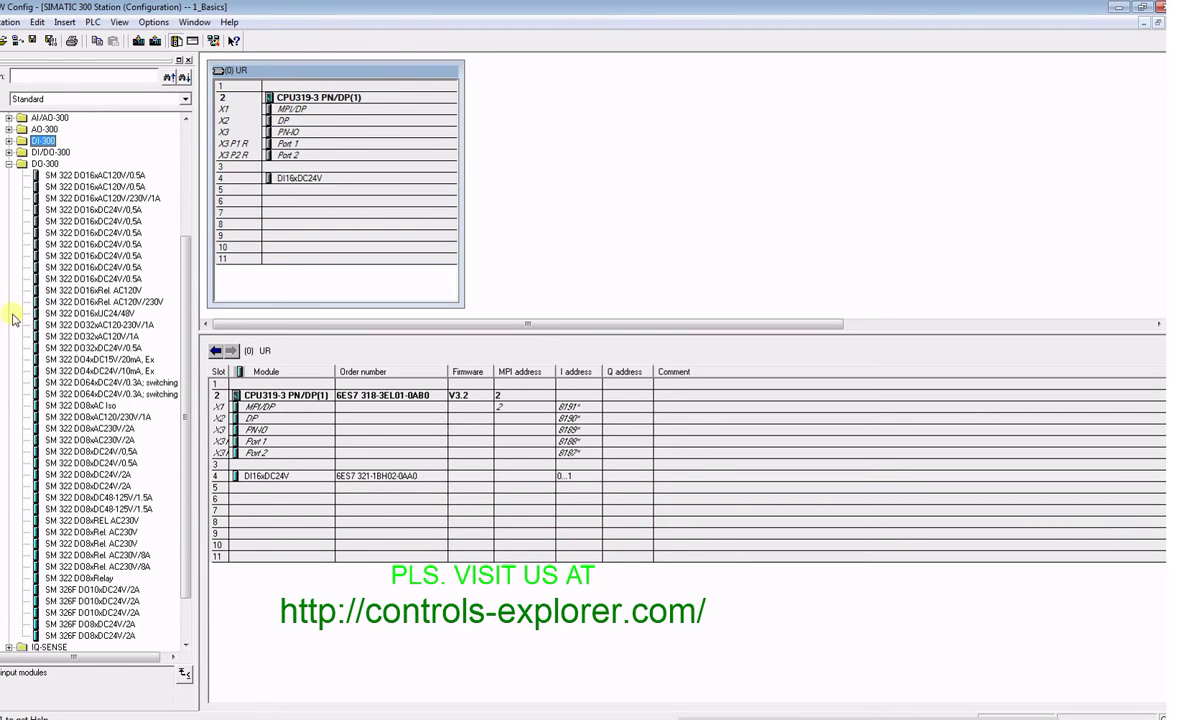
pyautogui.click(100, 244)
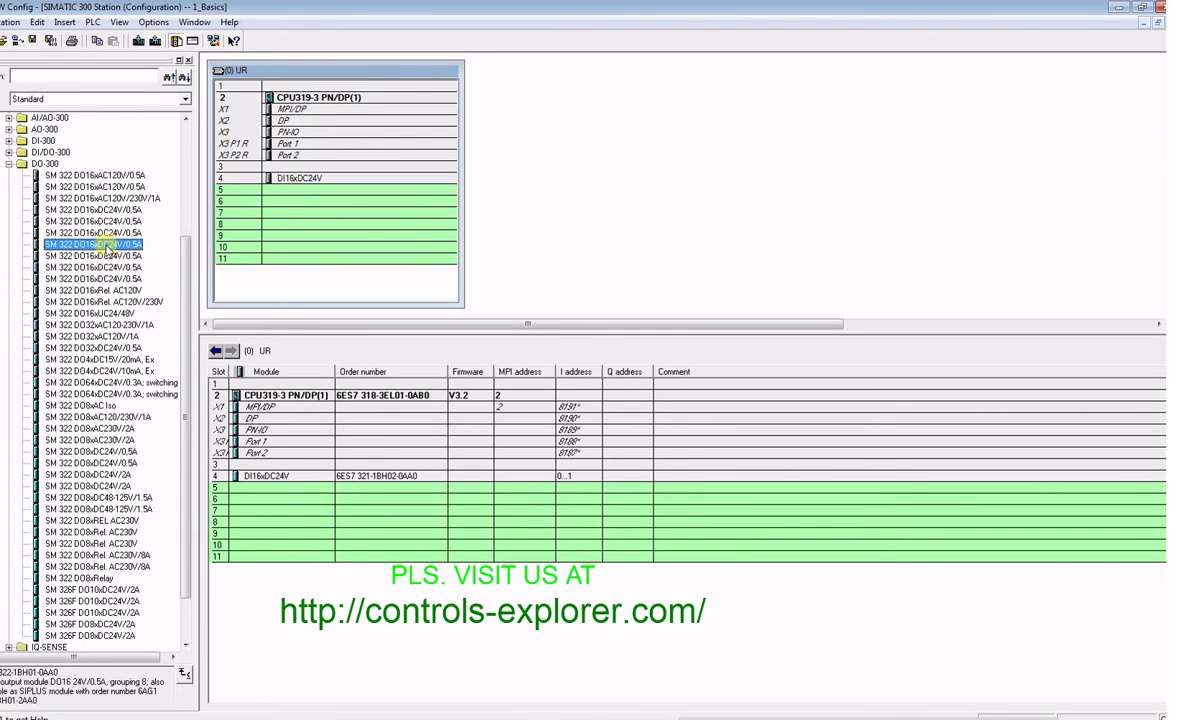
pyautogui.moveTo(107, 249); pyautogui.dragTo(241, 489)
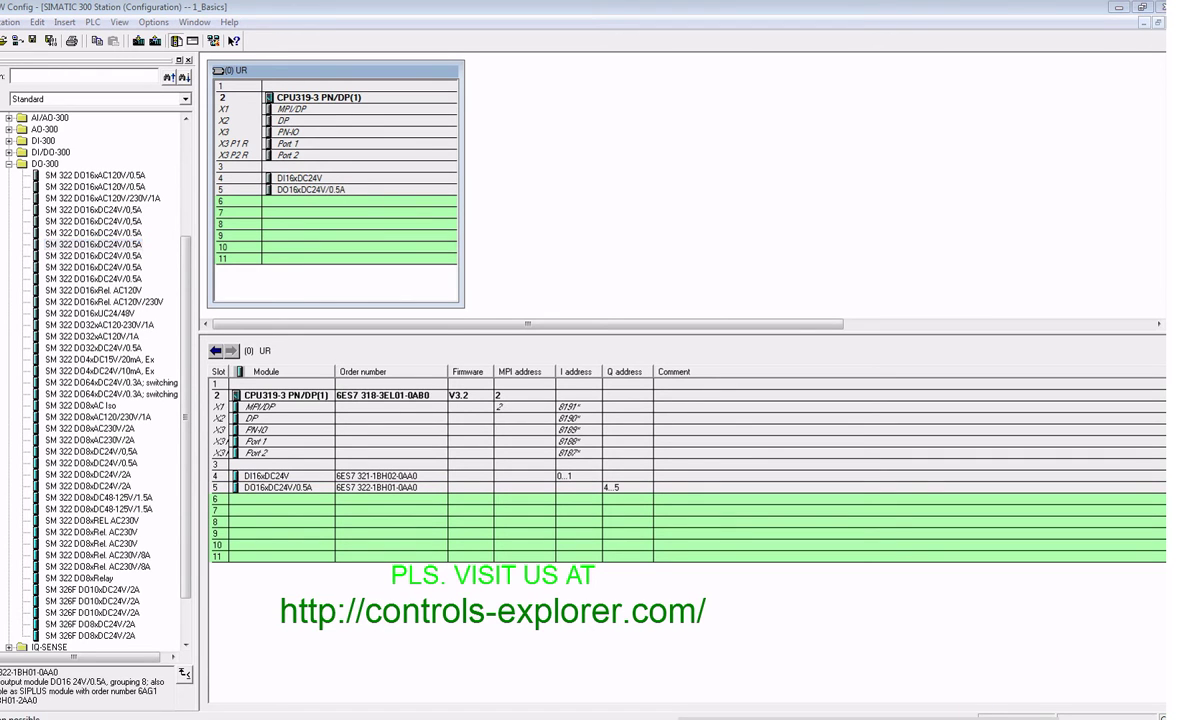
# - Place the SM 332 AO4x12Bit module from AO-300 into slot 6 and open its properties
pyautogui.click(9, 164)
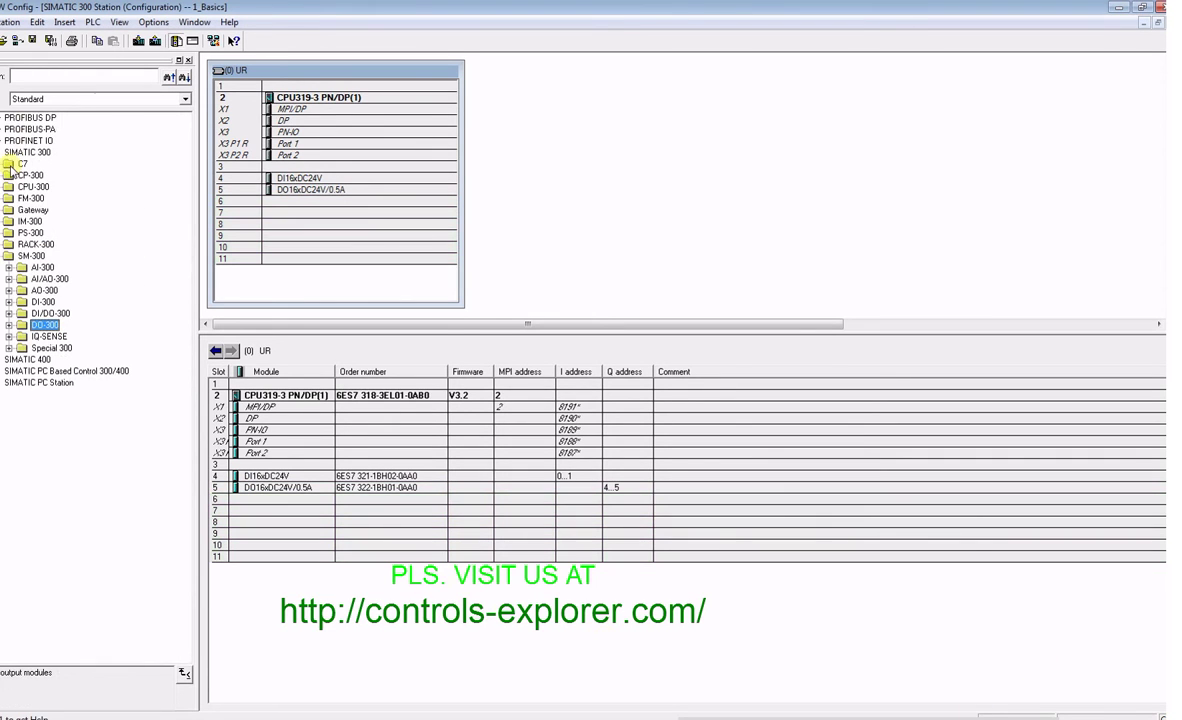
pyautogui.click(9, 291)
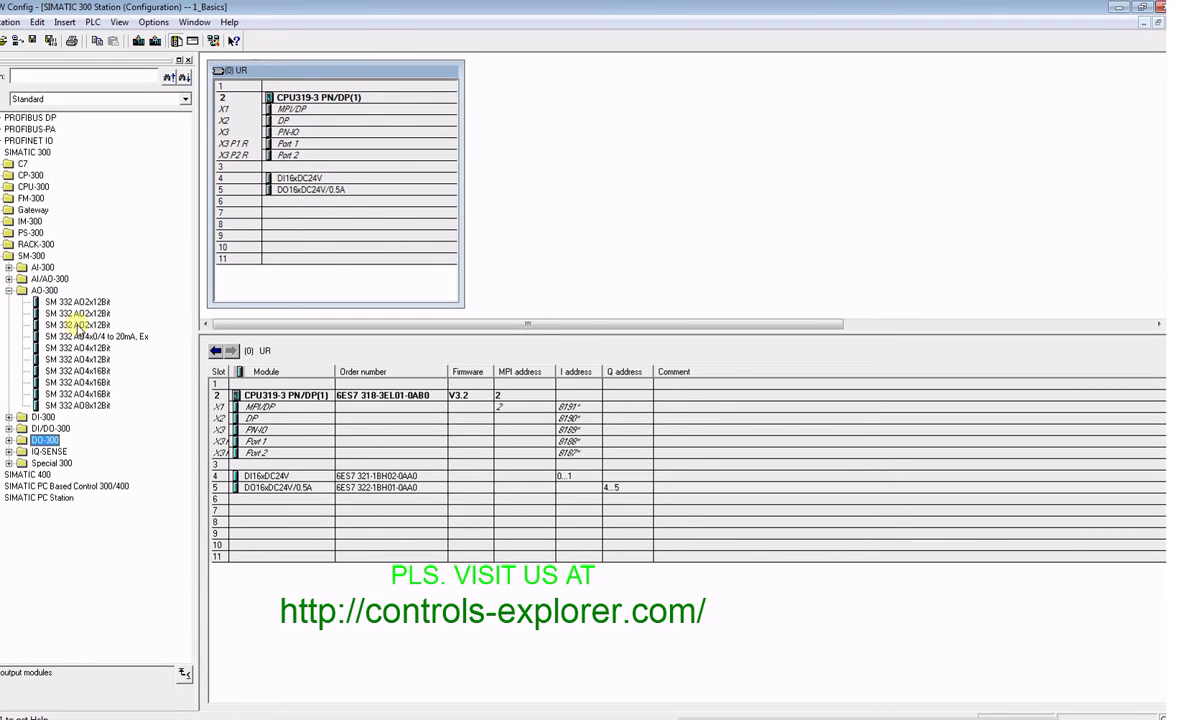
pyautogui.click(62, 359)
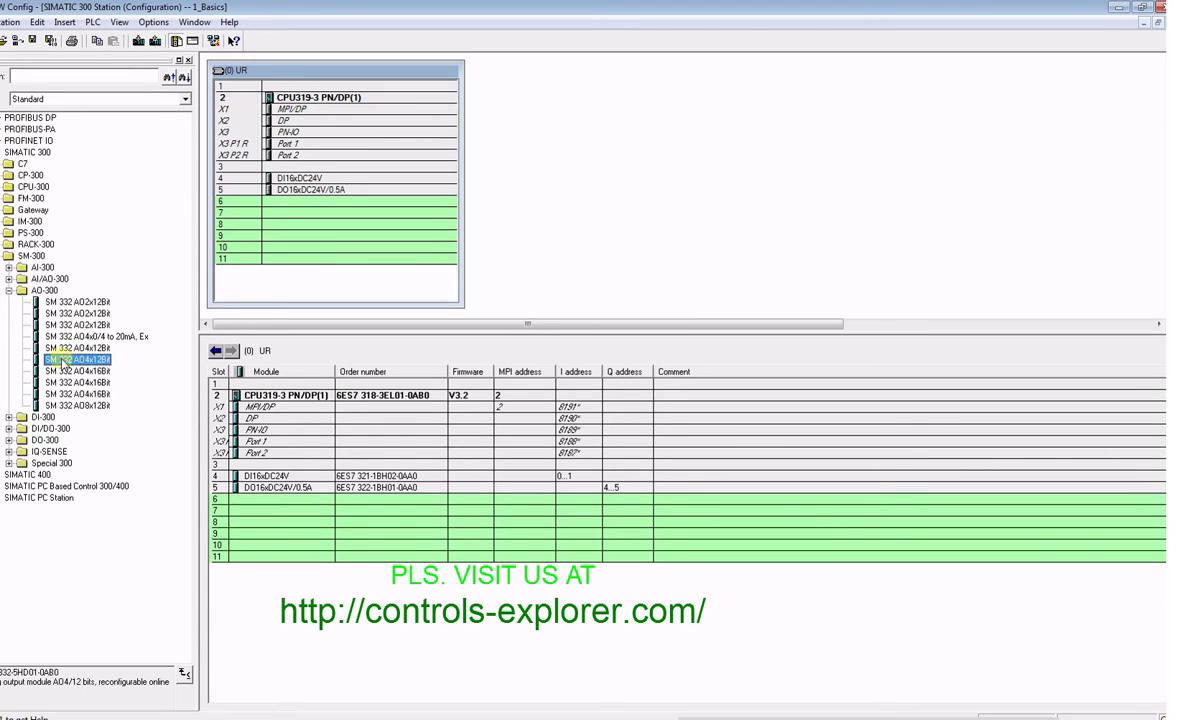
pyautogui.moveTo(60, 362); pyautogui.dragTo(247, 503)
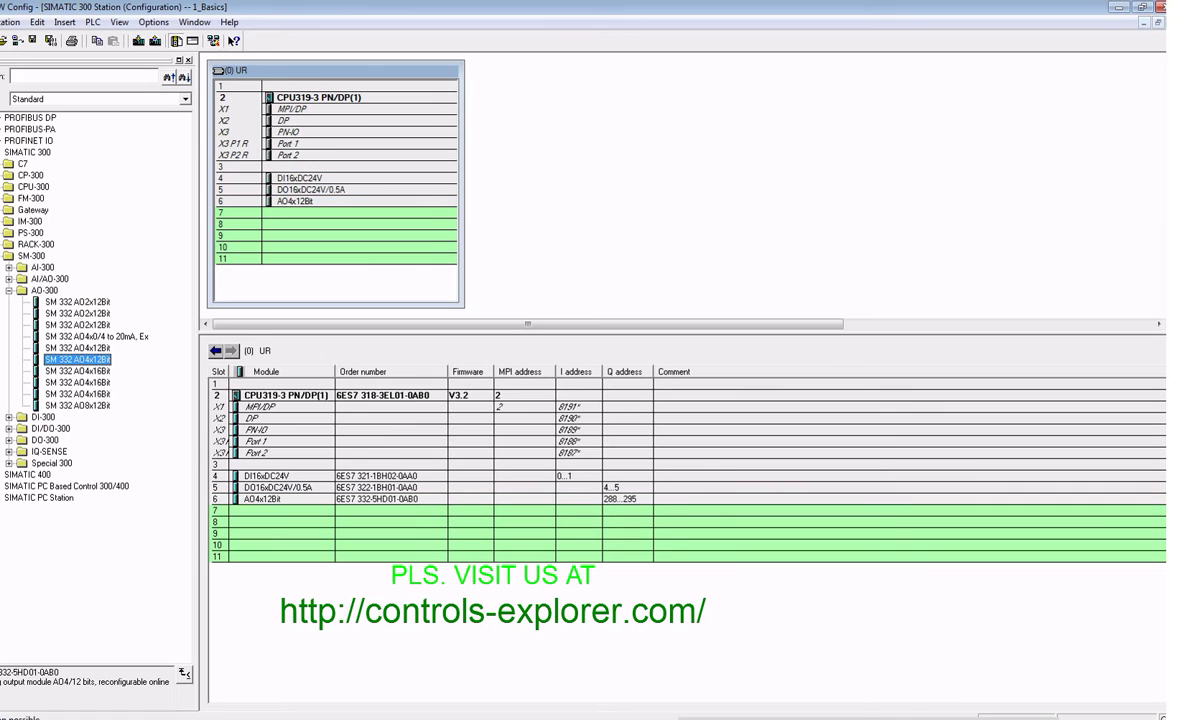
pyautogui.doubleClick(270, 506)
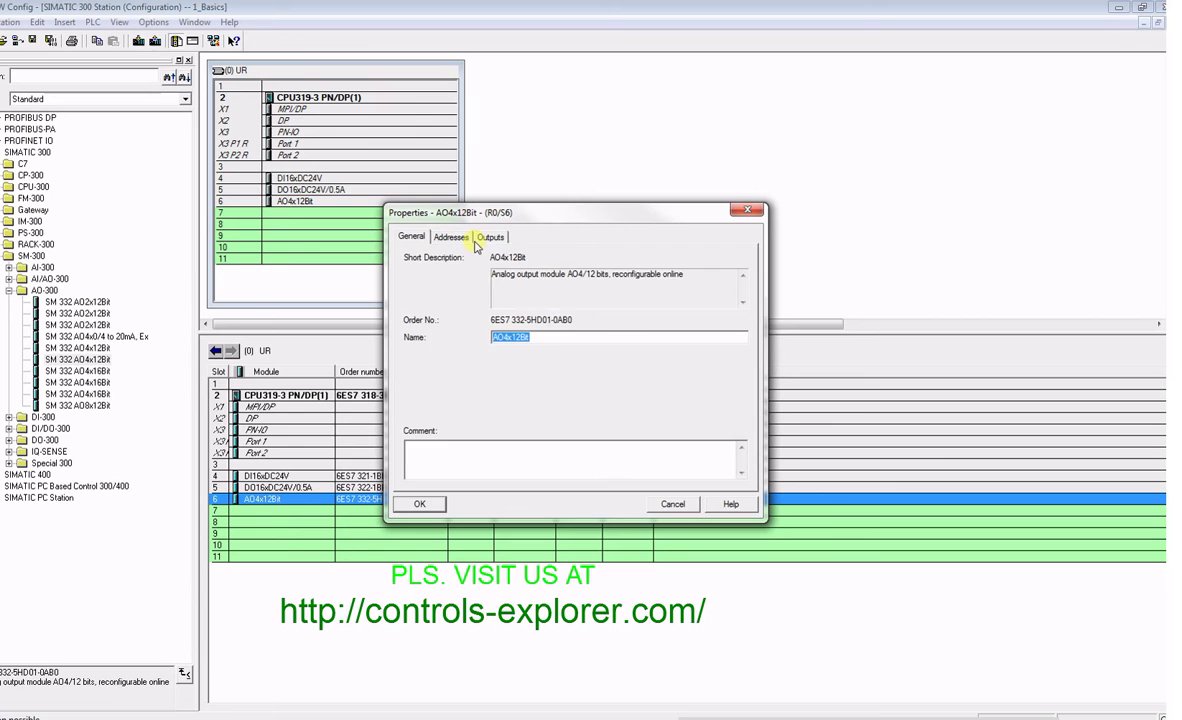
# - Set outputs 0–3 of the AO4x12Bit module to voltage, 0..10 V range, and confirm
pyautogui.click(491, 238)
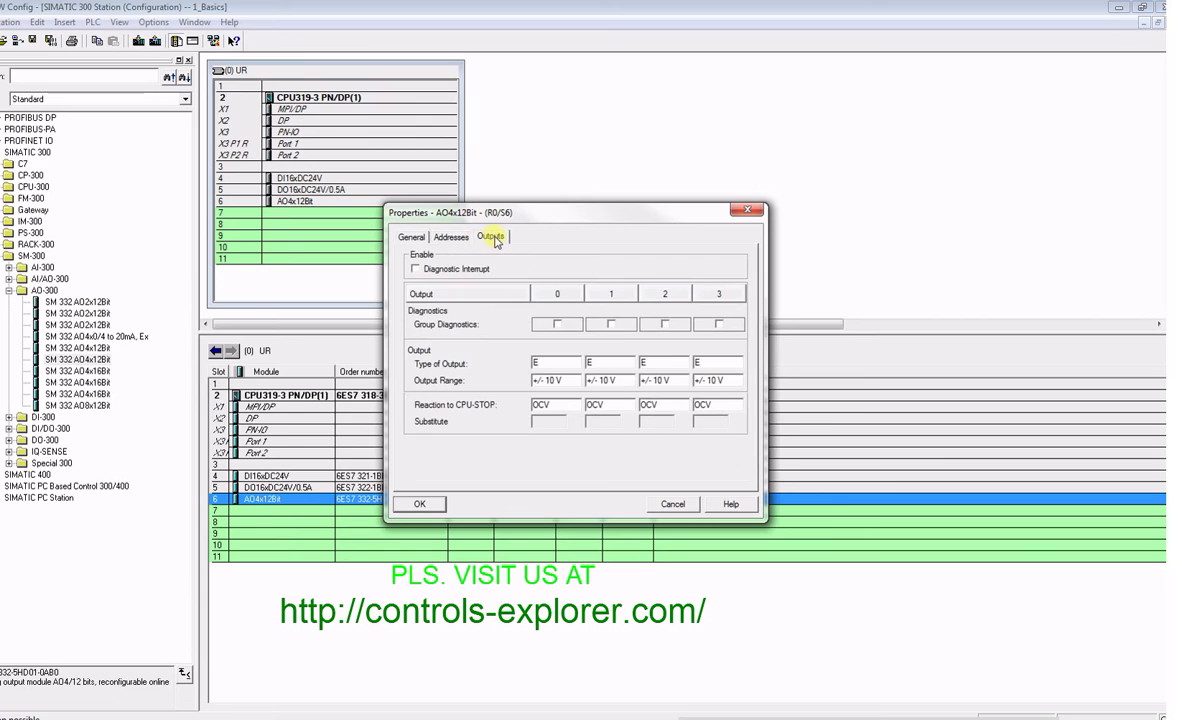
pyautogui.click(562, 364)
pyautogui.click(566, 368)
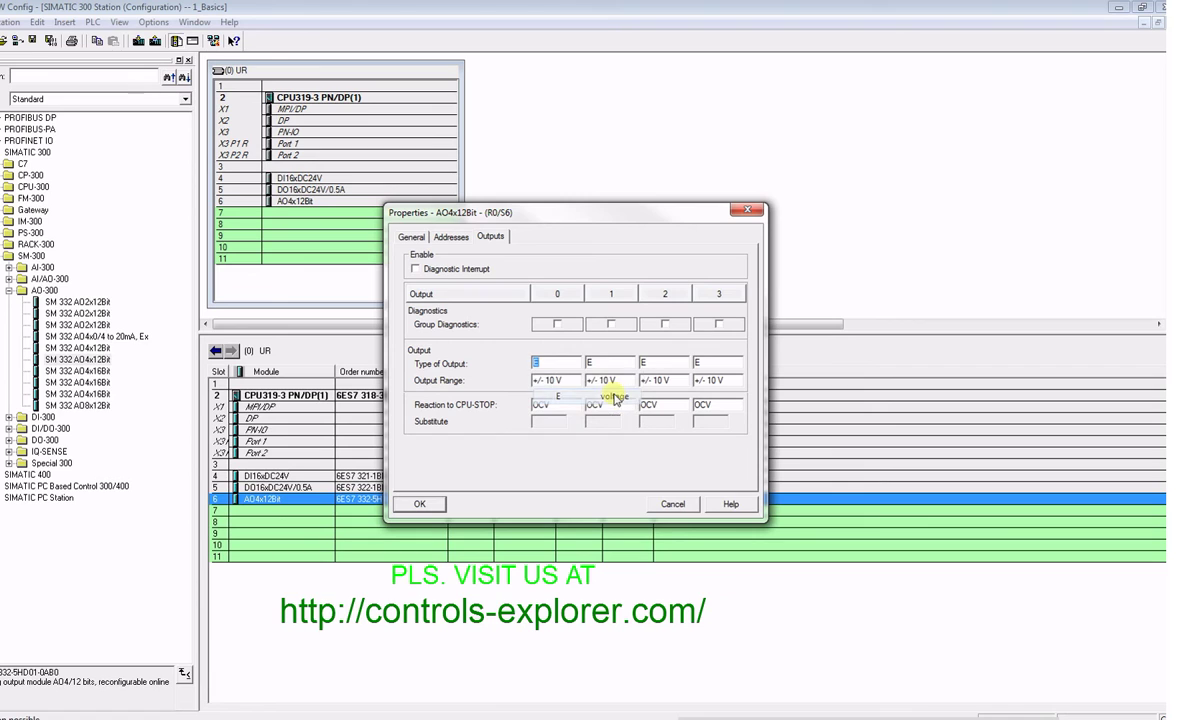
pyautogui.click(566, 381)
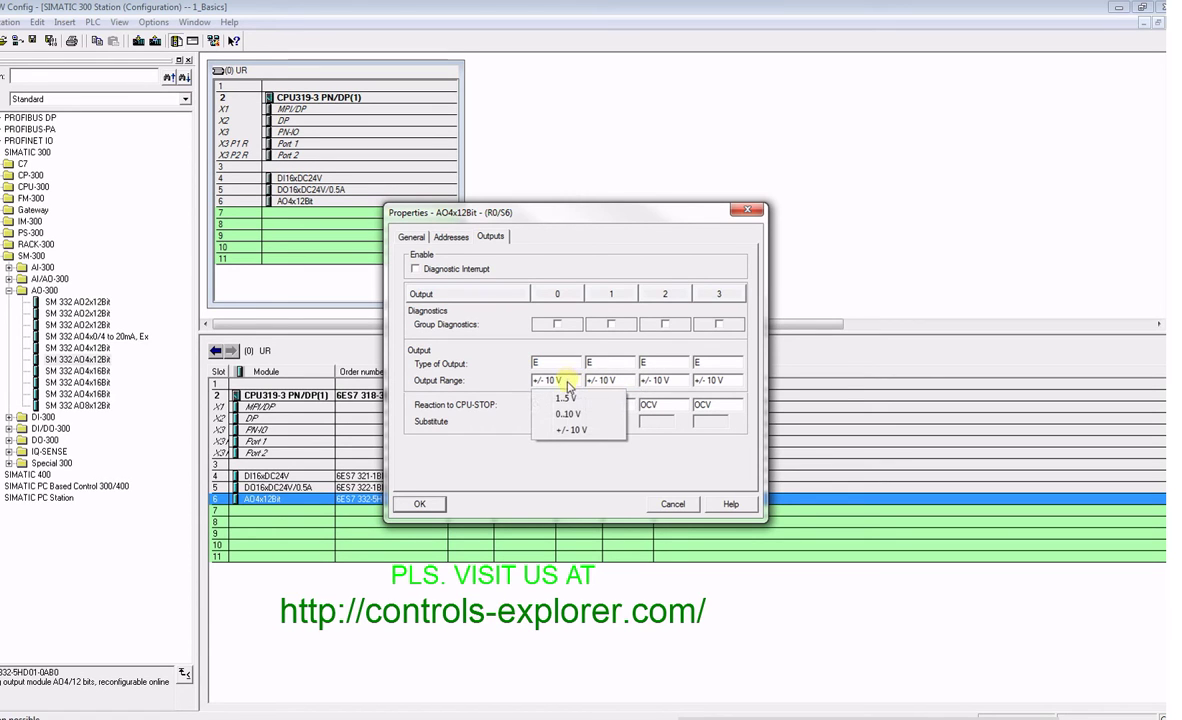
pyautogui.click(562, 477)
pyautogui.click(604, 381)
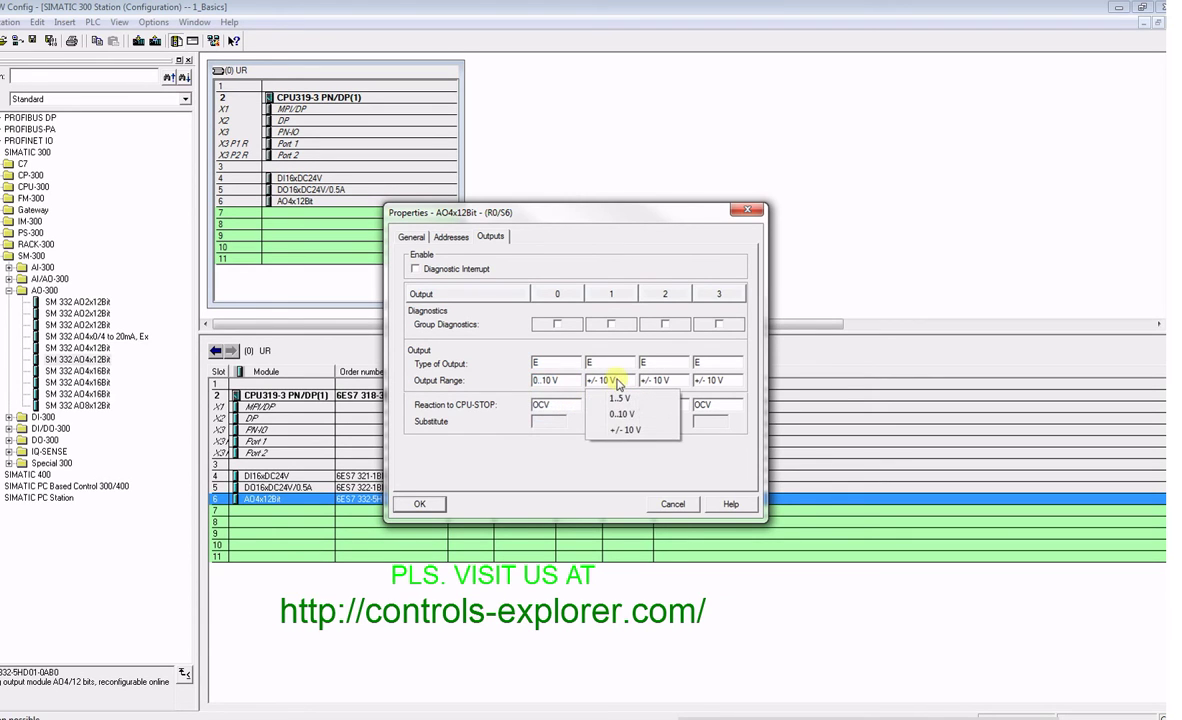
pyautogui.click(616, 490)
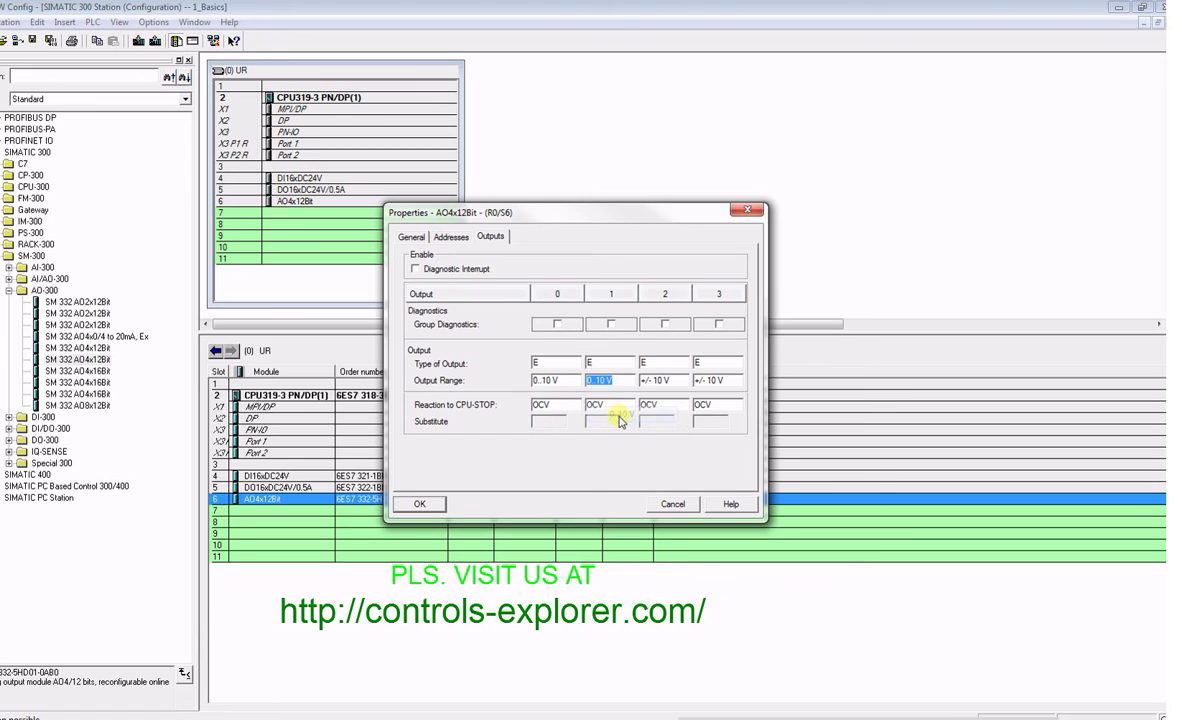
pyautogui.click(664, 380)
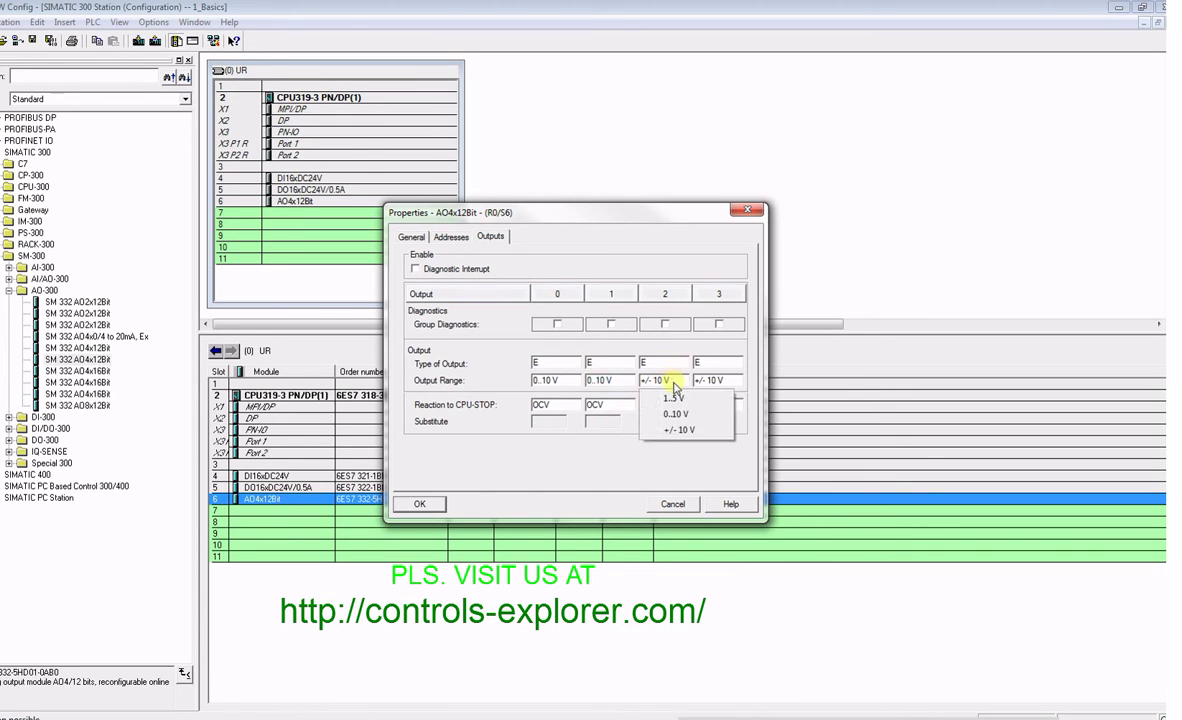
pyautogui.click(680, 414)
pyautogui.click(718, 381)
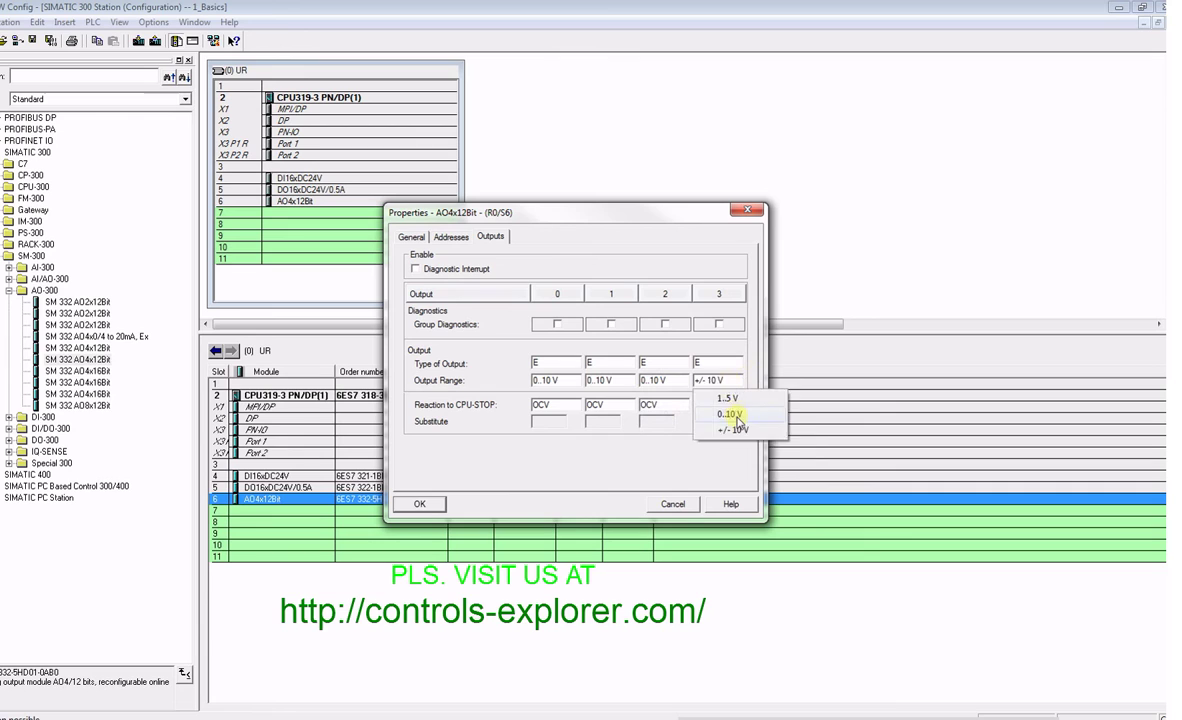
pyautogui.click(730, 414)
pyautogui.click(420, 505)
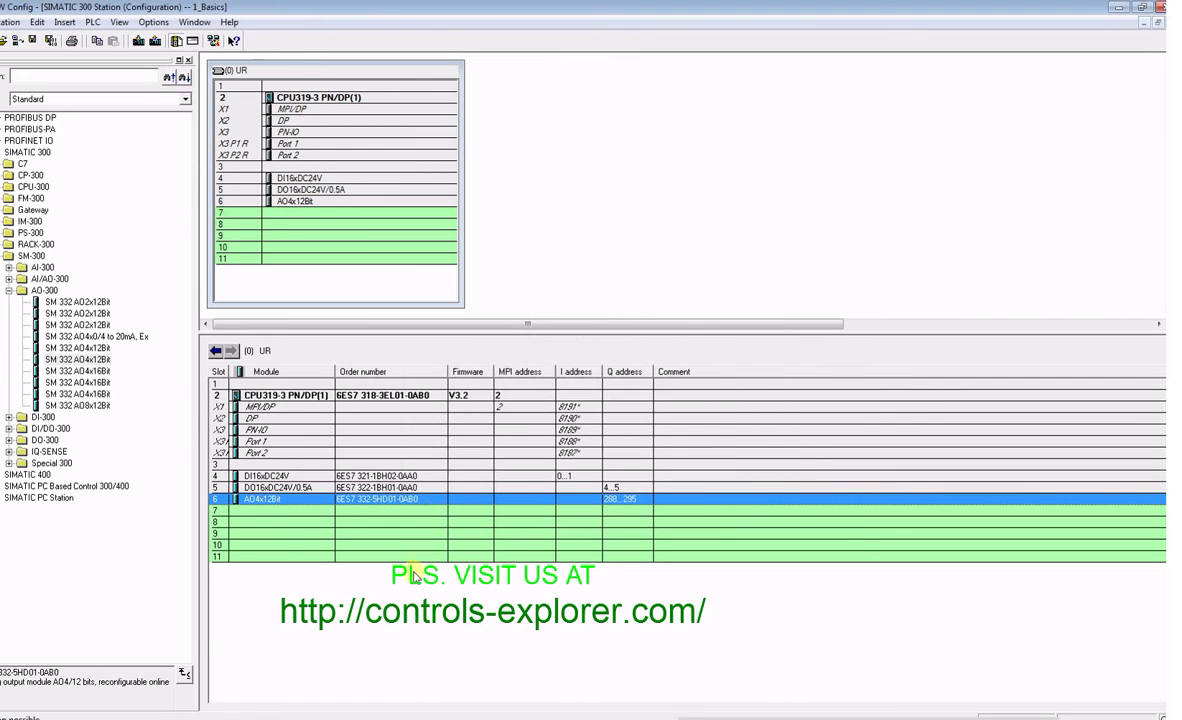
# - Save and compile, add a PS 307 5A power supply to slot 1, then compile again
pyautogui.click(50, 41)
pyautogui.doubleClick(10, 256)
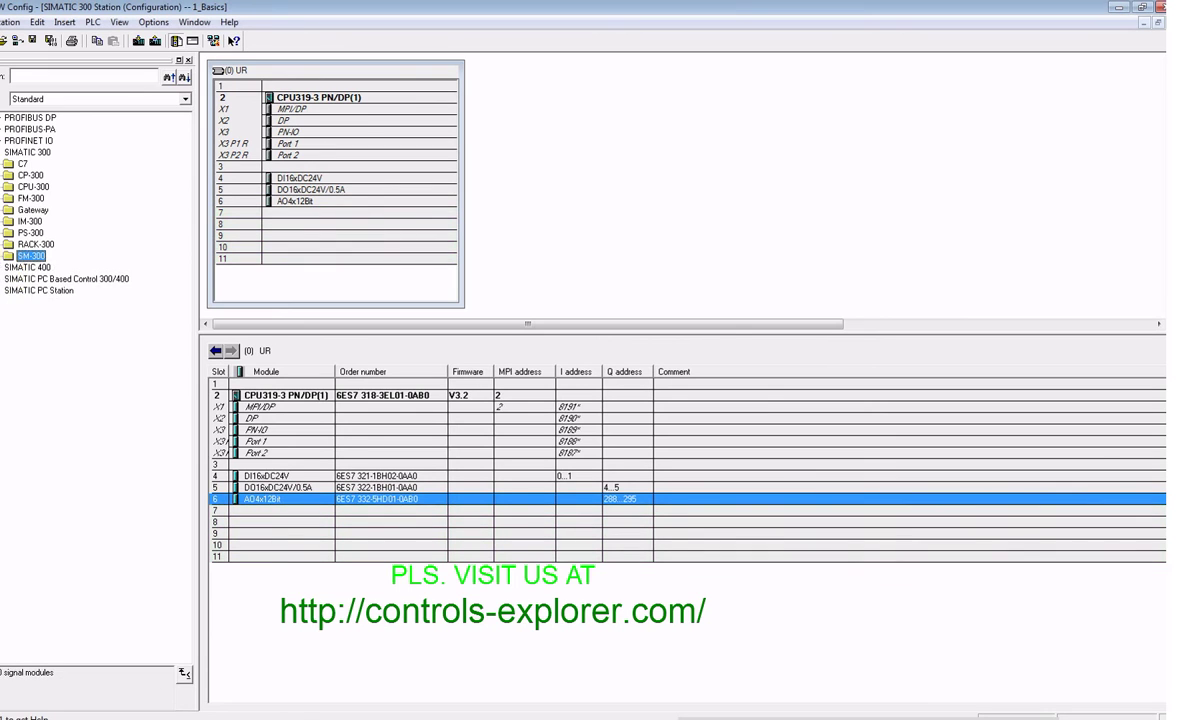
pyautogui.click(1, 233)
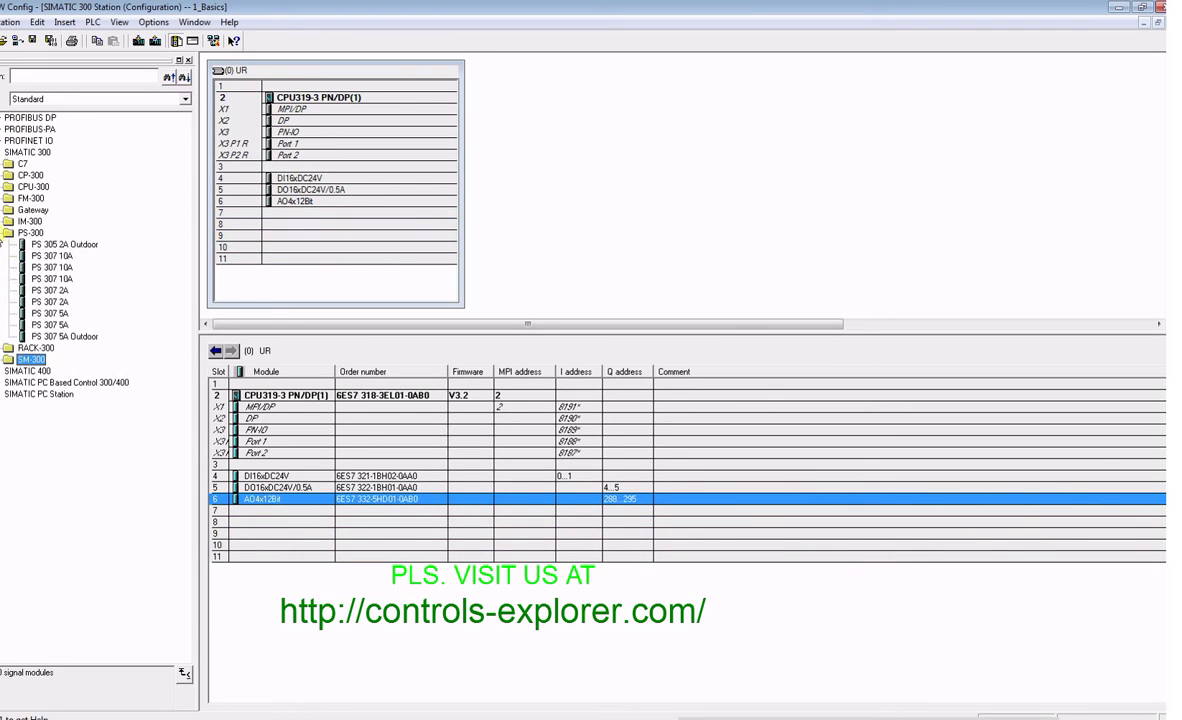
pyautogui.click(50, 313)
pyautogui.moveTo(50, 313); pyautogui.dragTo(240, 86)
pyautogui.click(50, 45)
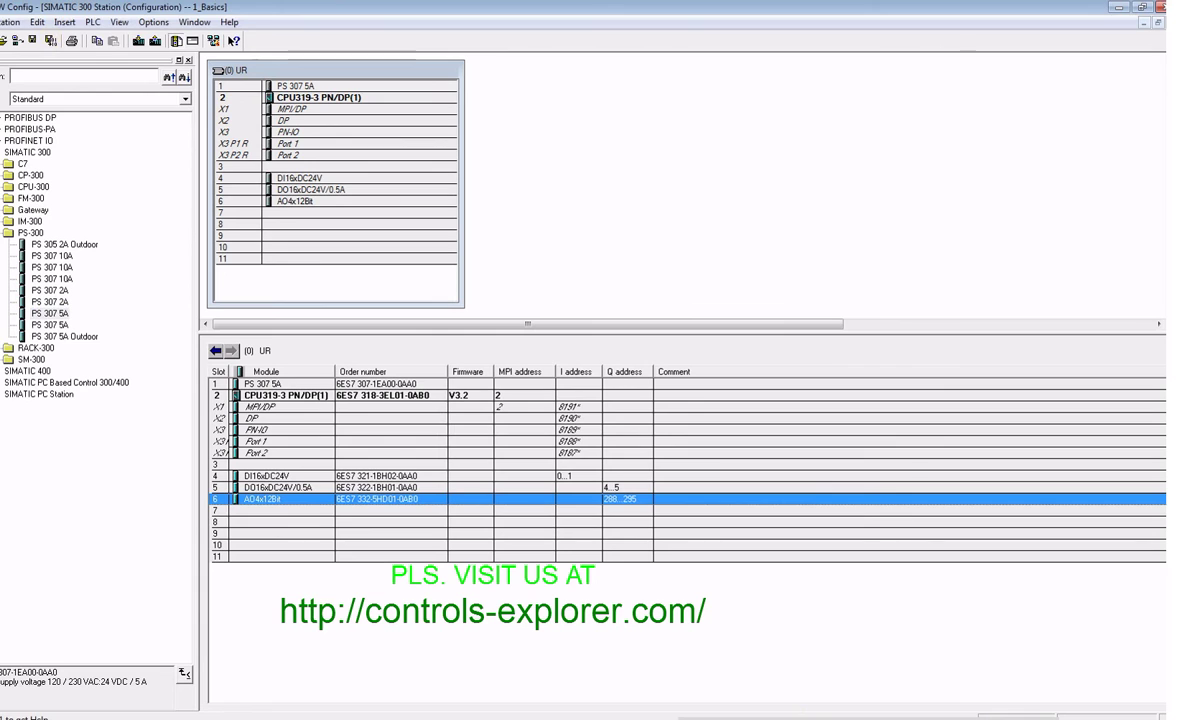
pyautogui.click(326, 132)
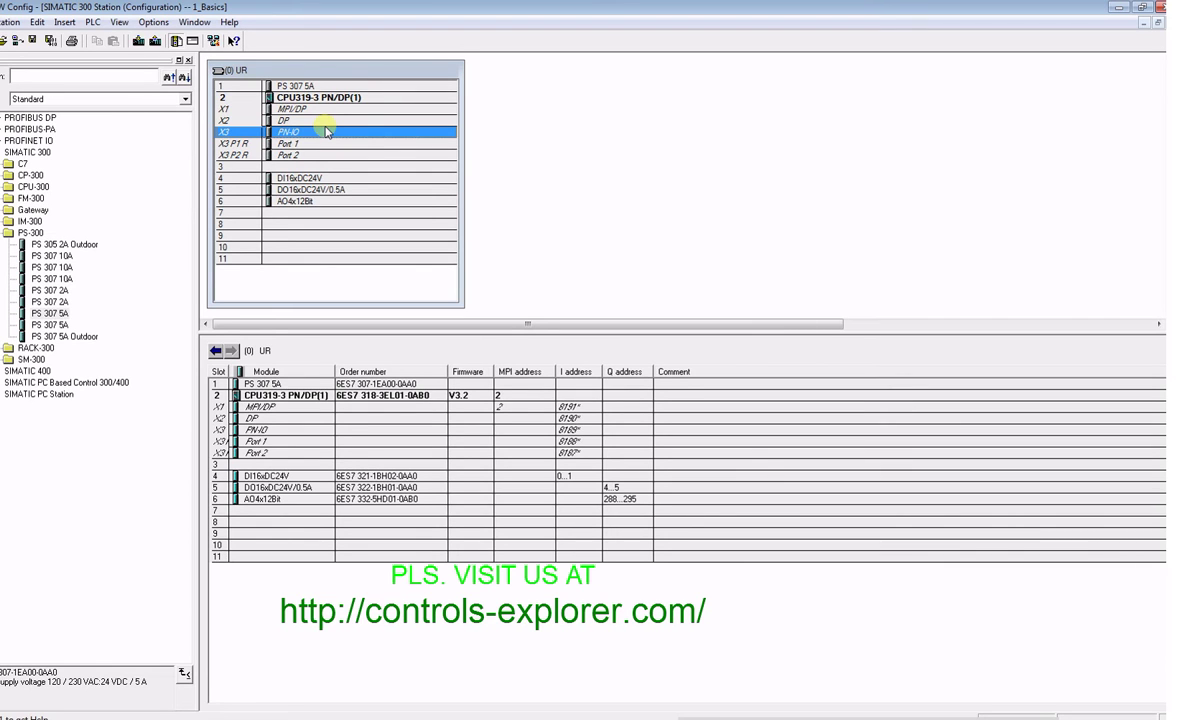
# - Give the CPU's PN-IO interface IP 192.168.1.1 on a new Ethernet(1) subnet
pyautogui.doubleClick(326, 131)
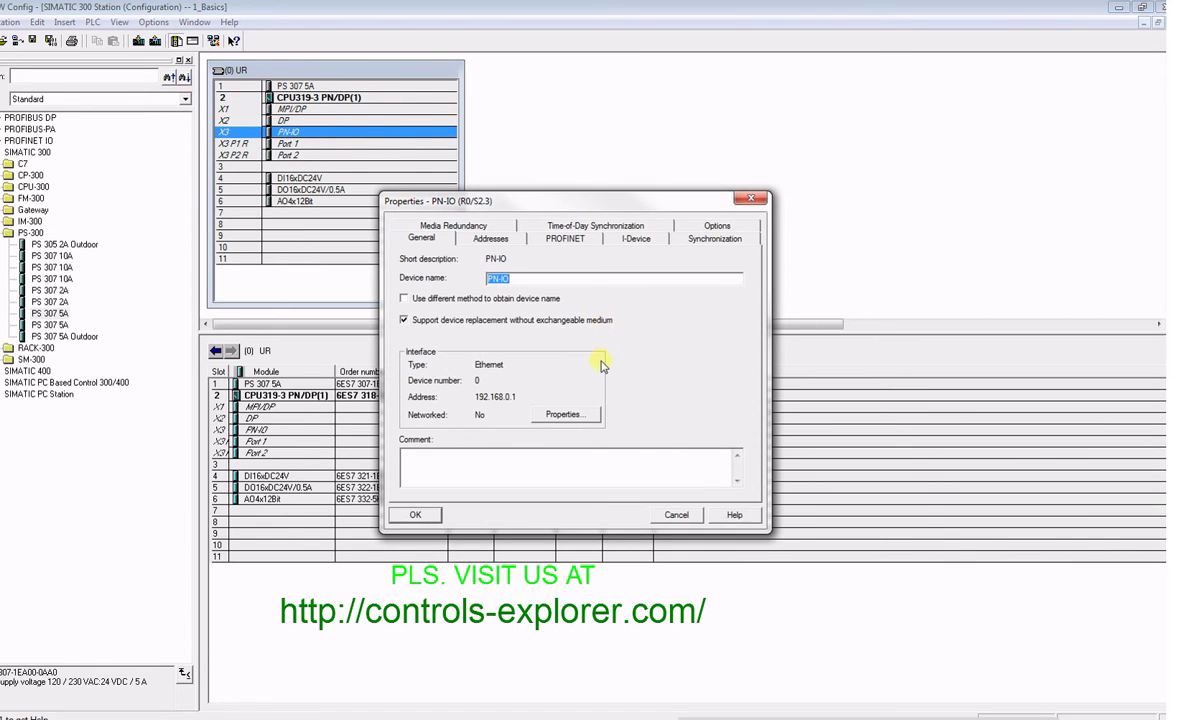
pyautogui.click(566, 414)
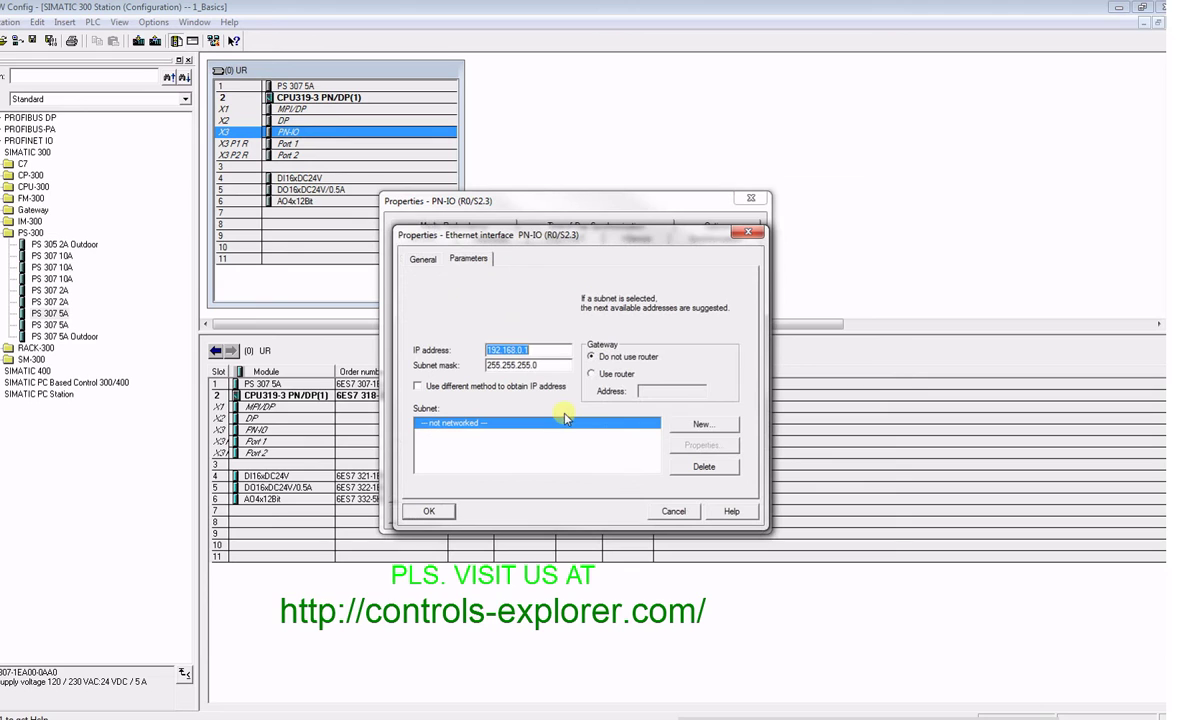
pyautogui.click(516, 350)
pyautogui.click(704, 424)
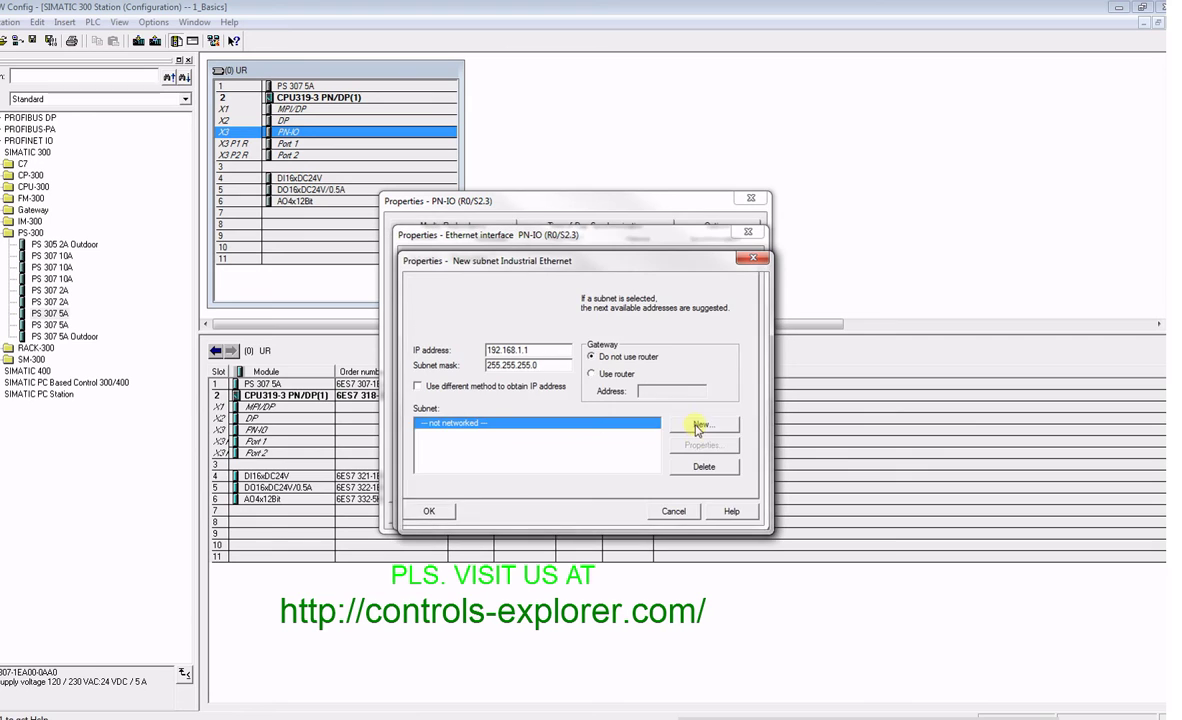
pyautogui.click(434, 518)
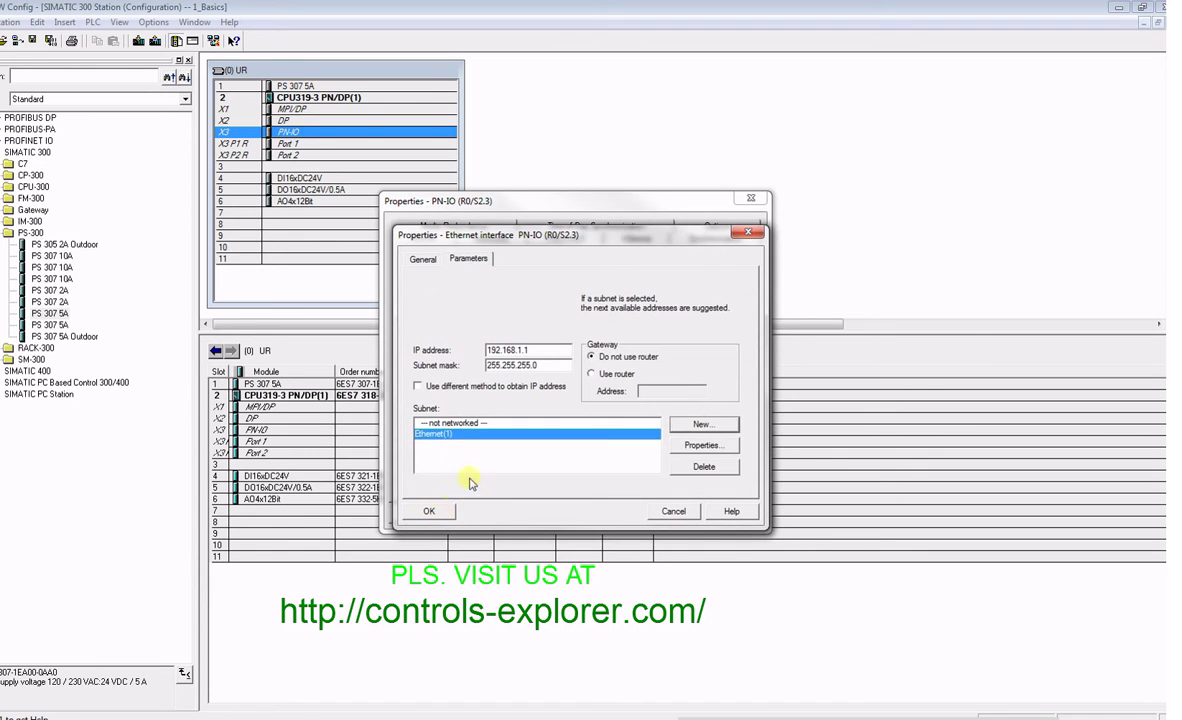
pyautogui.click(436, 512)
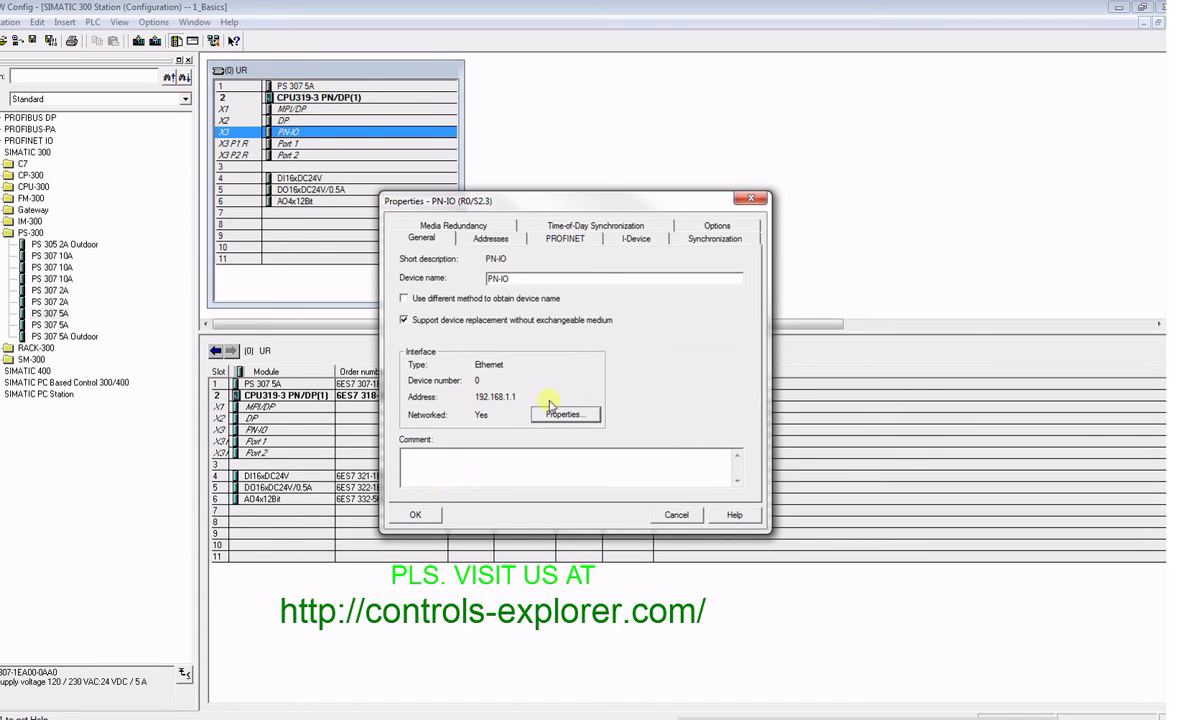
pyautogui.click(418, 516)
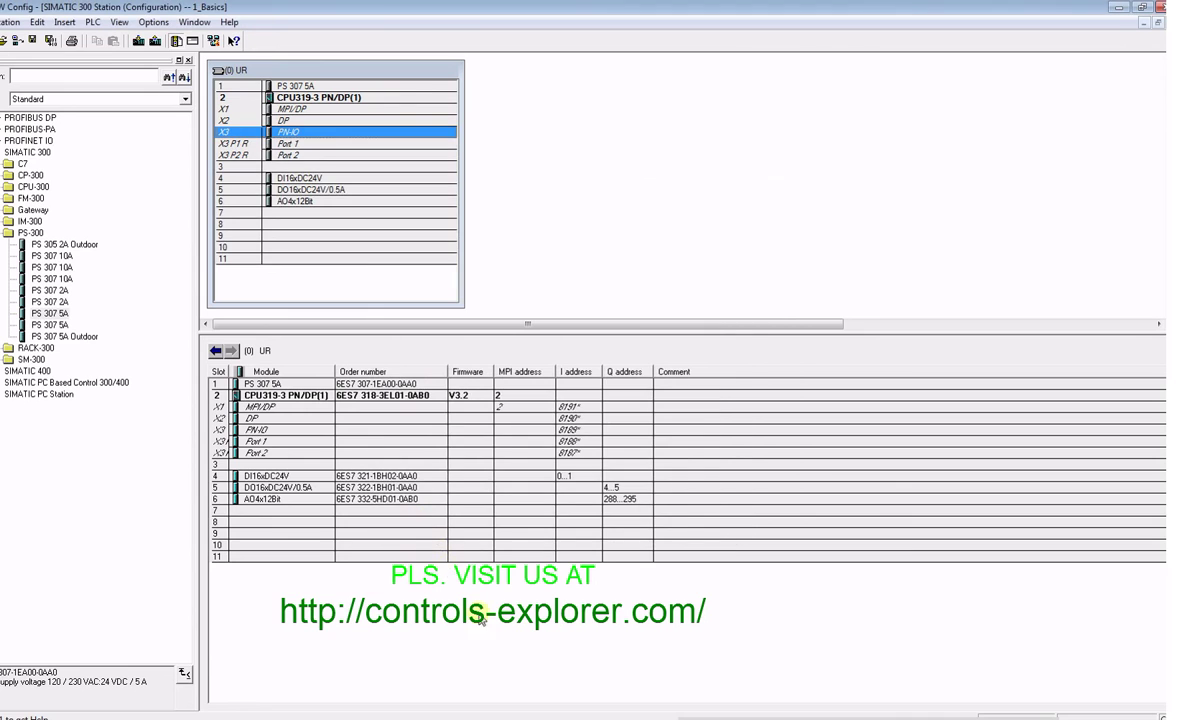
# - Insert a PROFINET IO system on PN-IO and attach an IM151-3 PN ST V7.0 ET 200S station
pyautogui.rightClick(380, 138)
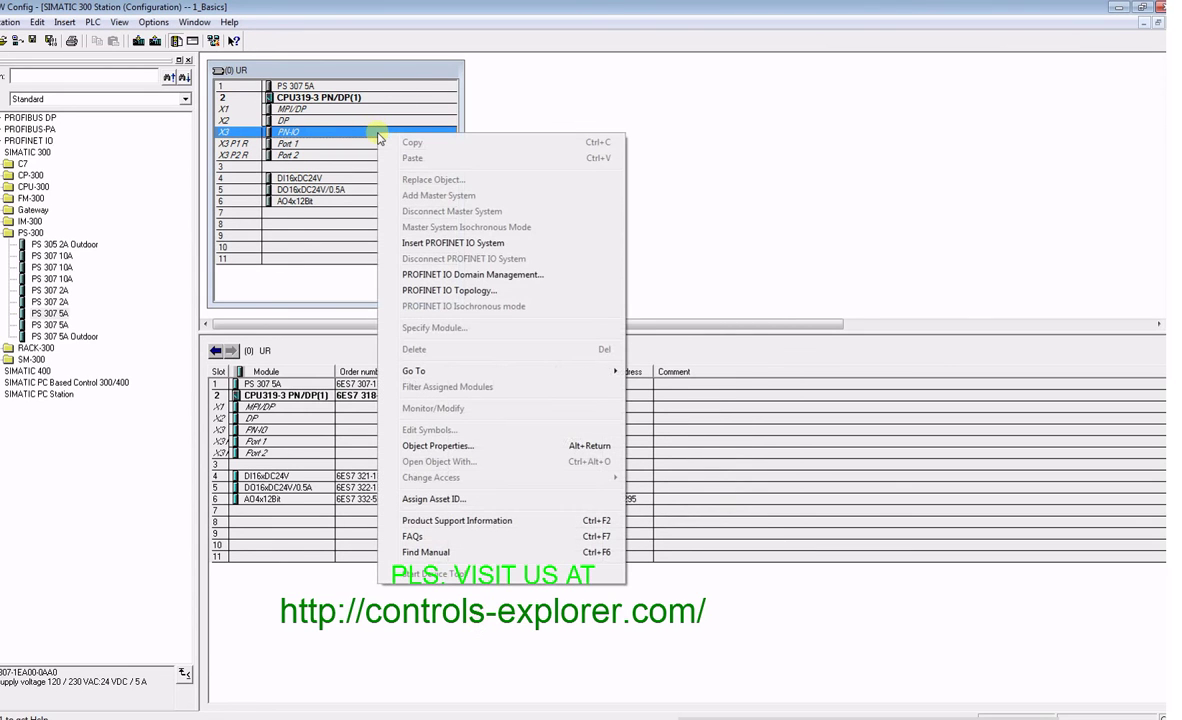
pyautogui.click(440, 242)
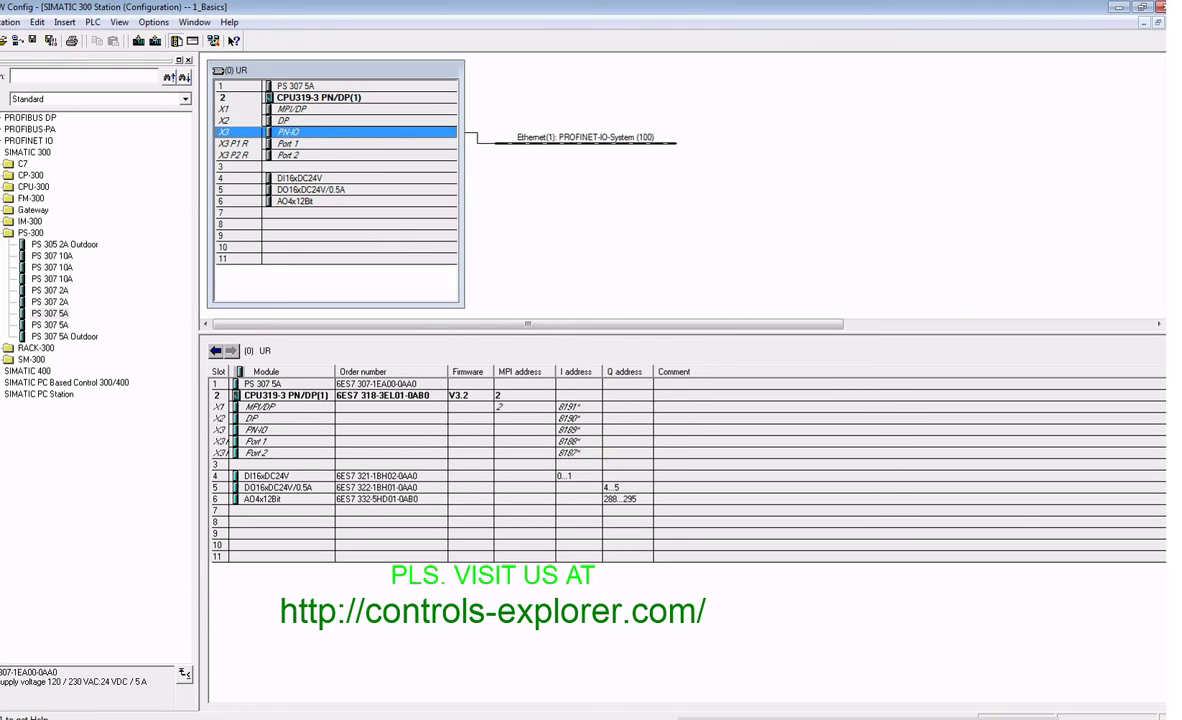
pyautogui.click(3, 235)
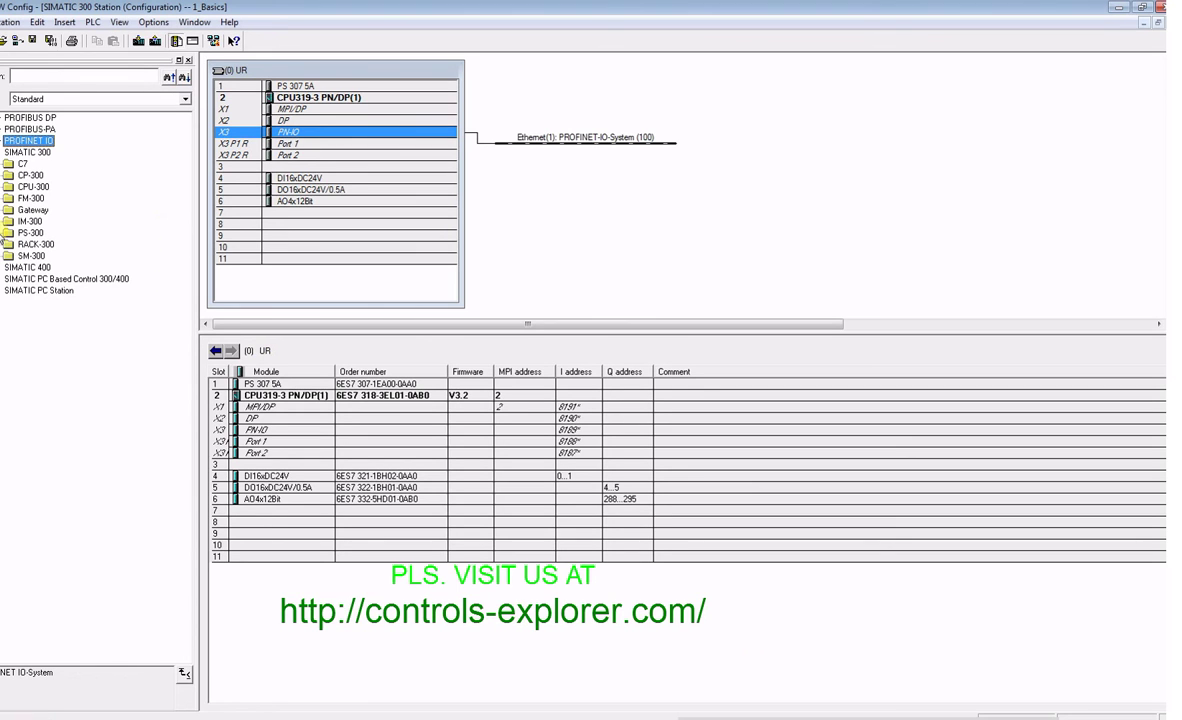
pyautogui.doubleClick(27, 142)
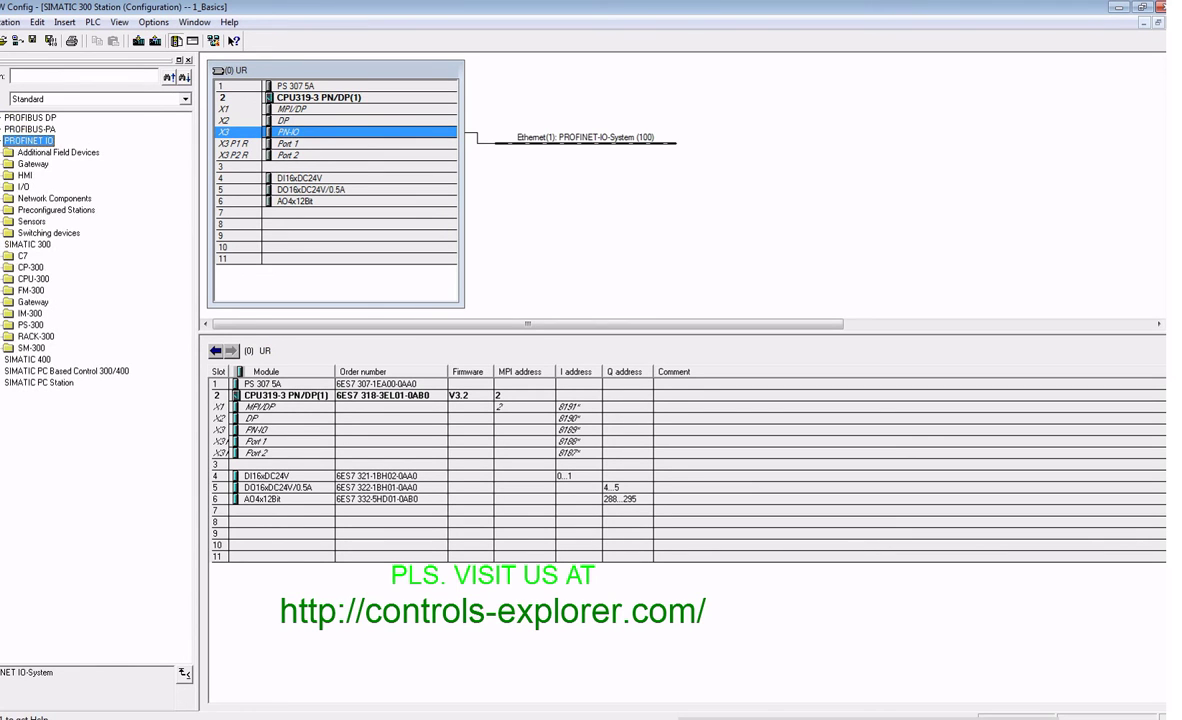
pyautogui.click(3, 187)
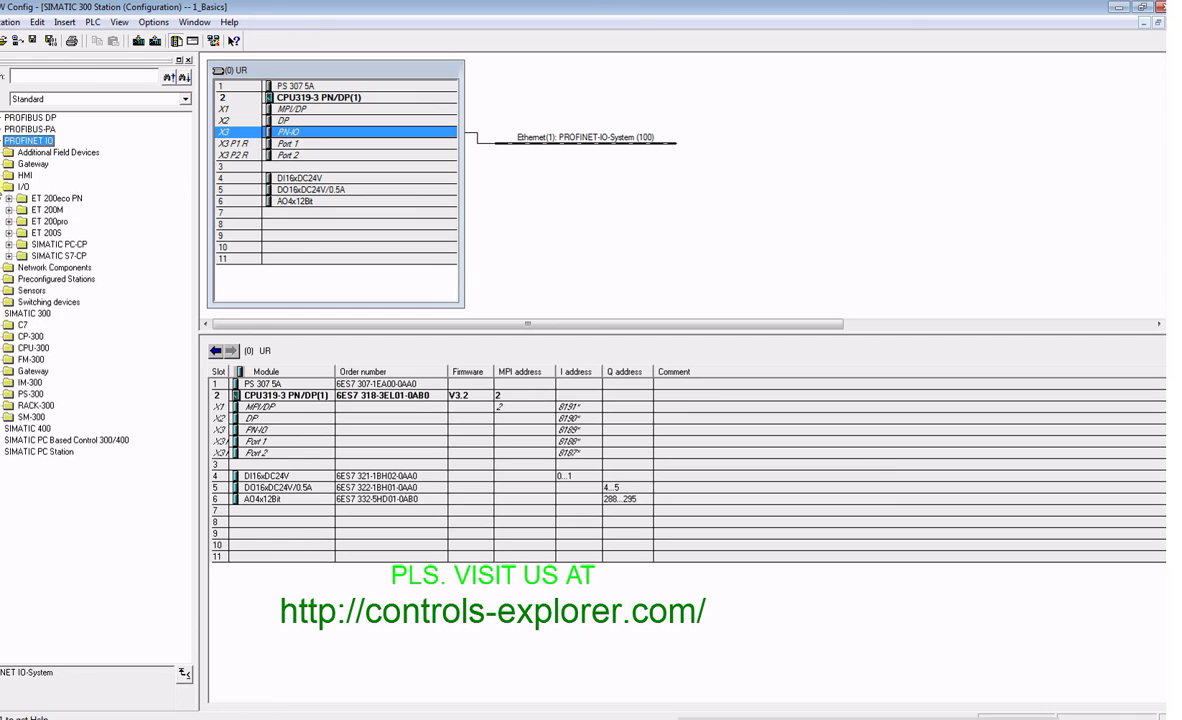
pyautogui.click(9, 234)
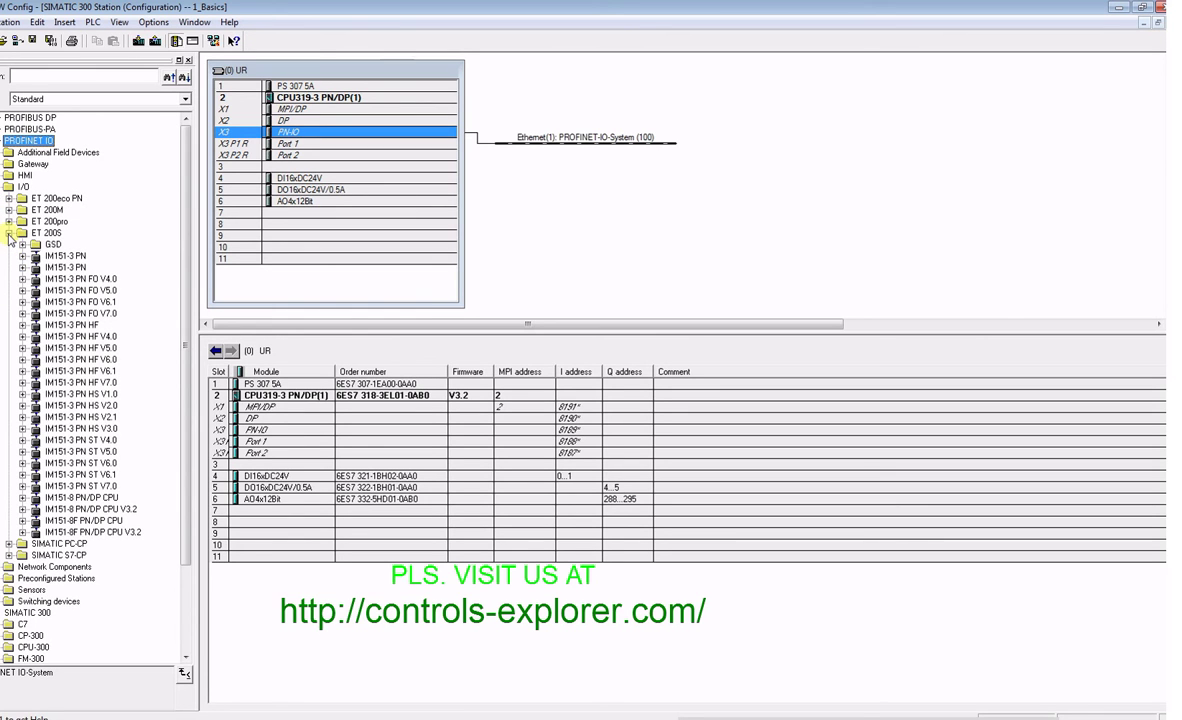
pyautogui.click(108, 487)
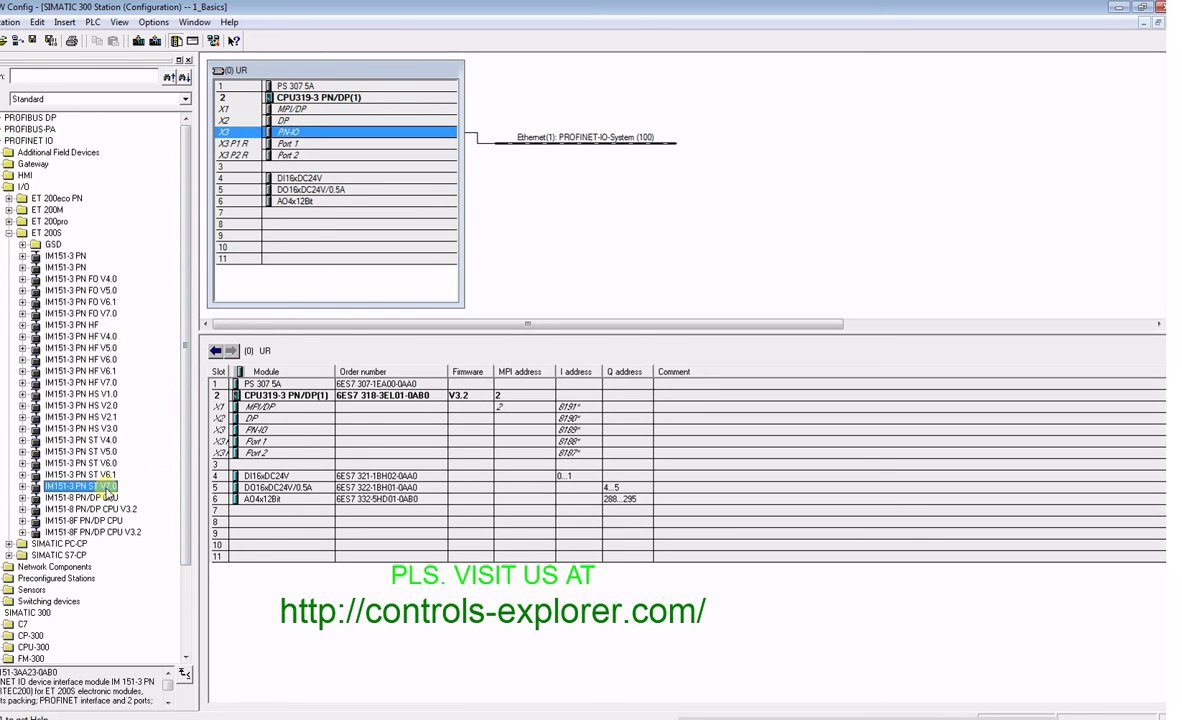
pyautogui.moveTo(108, 497); pyautogui.dragTo(592, 150)
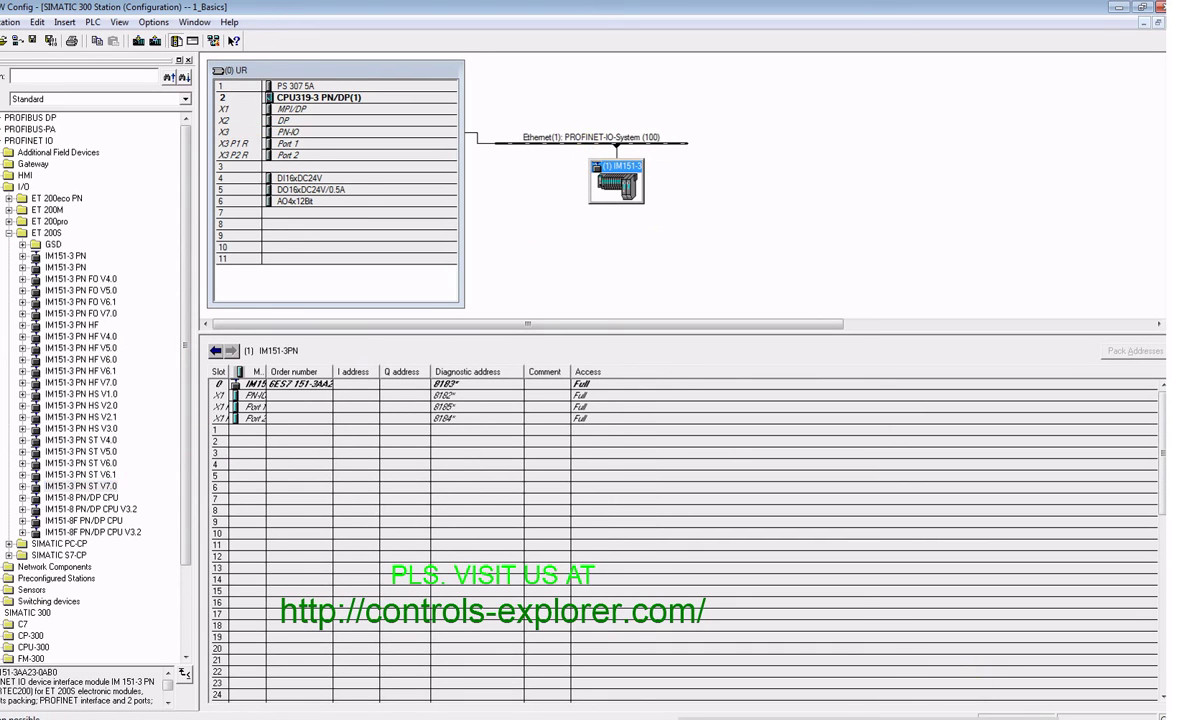
# - Change the IM151-3 station's device name from IM151-3PN to MotorPower
pyautogui.click(612, 182)
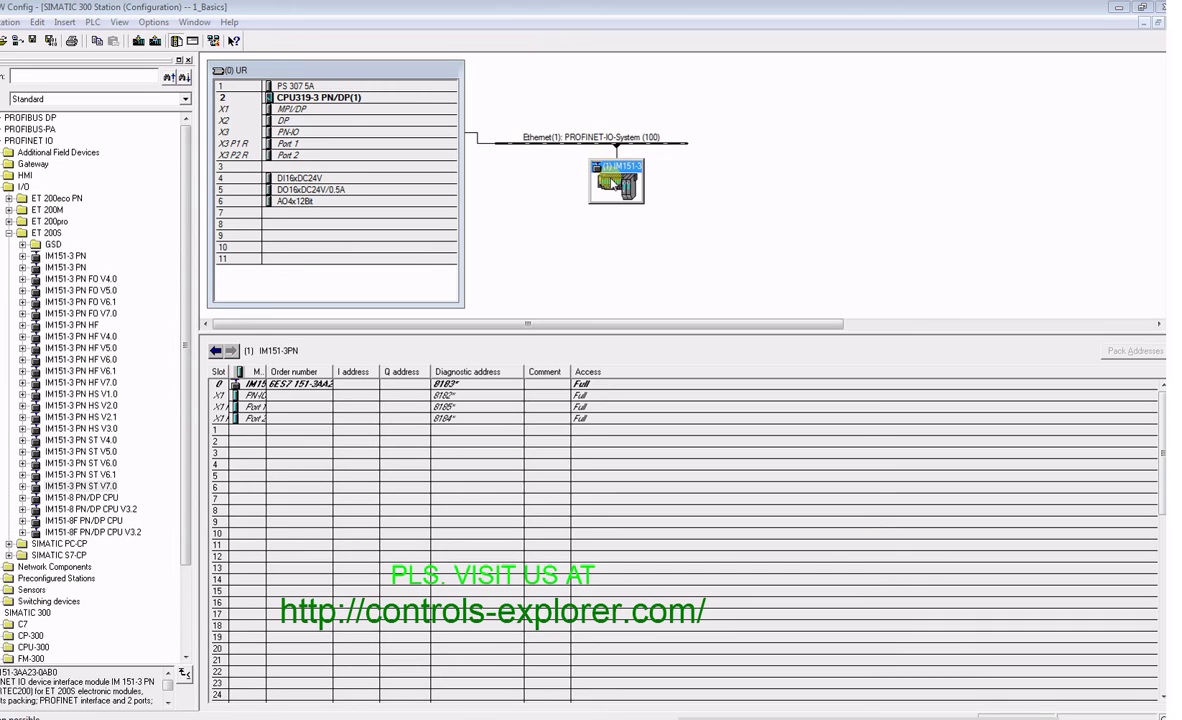
pyautogui.doubleClick(612, 182)
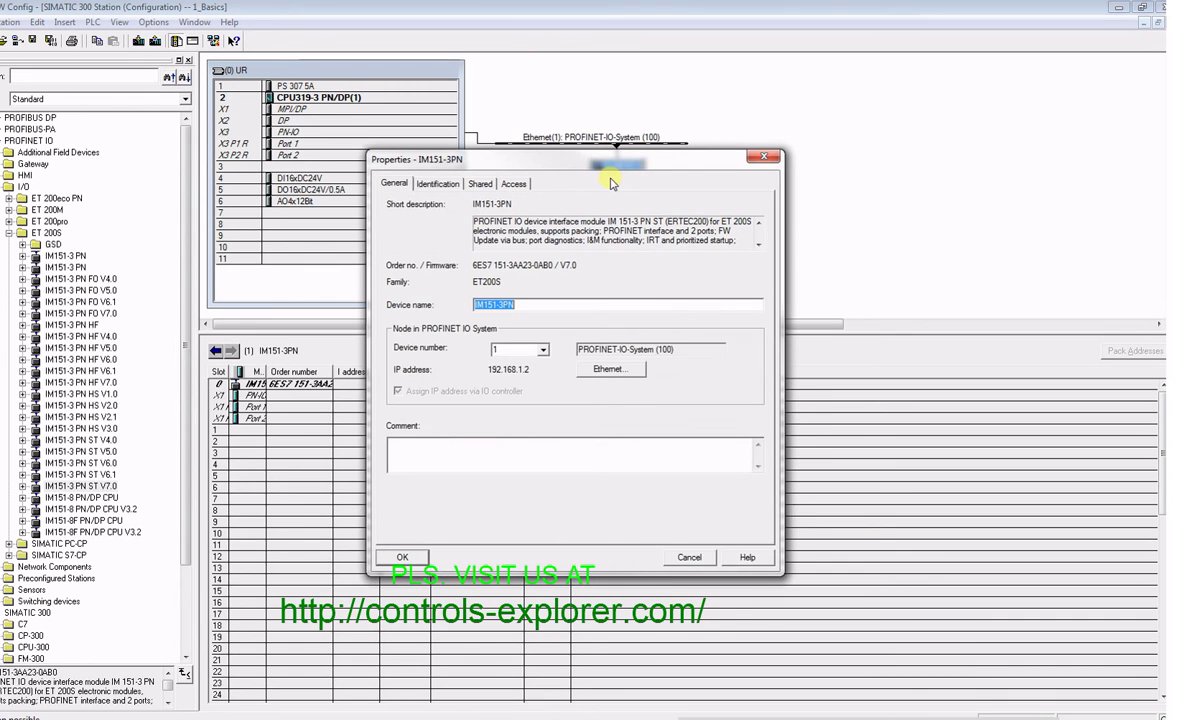
pyautogui.click(527, 306)
pyautogui.moveTo(527, 309); pyautogui.dragTo(430, 309)
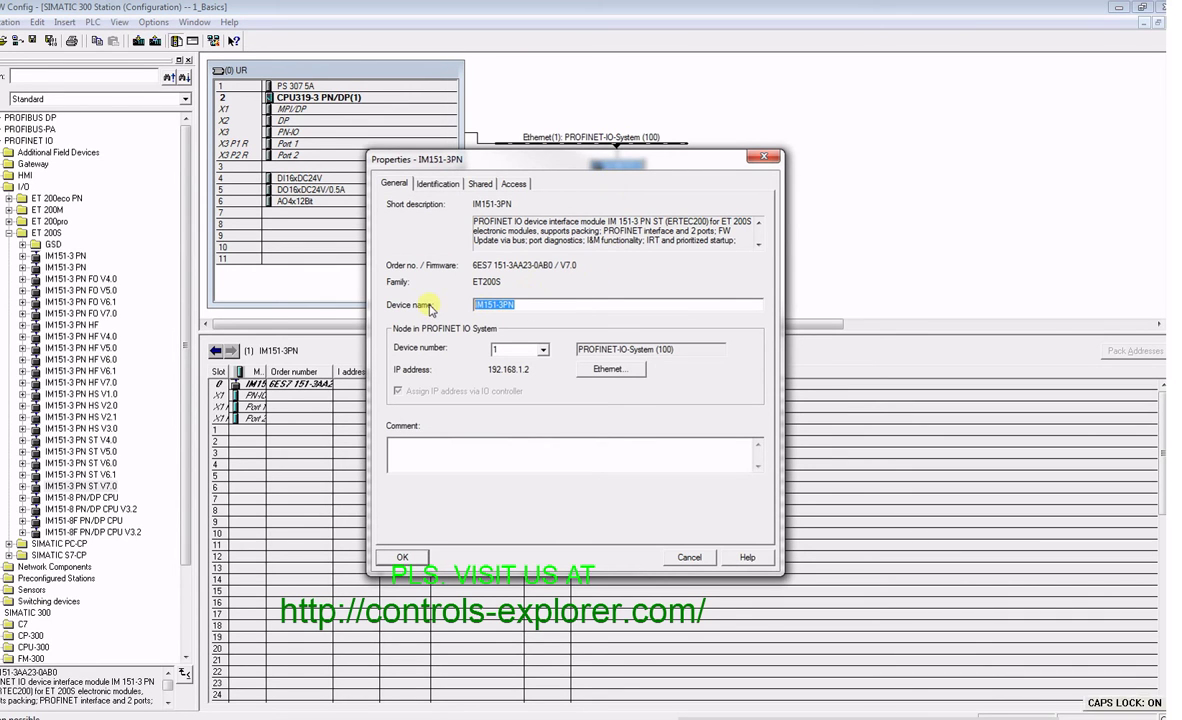
pyautogui.write('MotorPower')
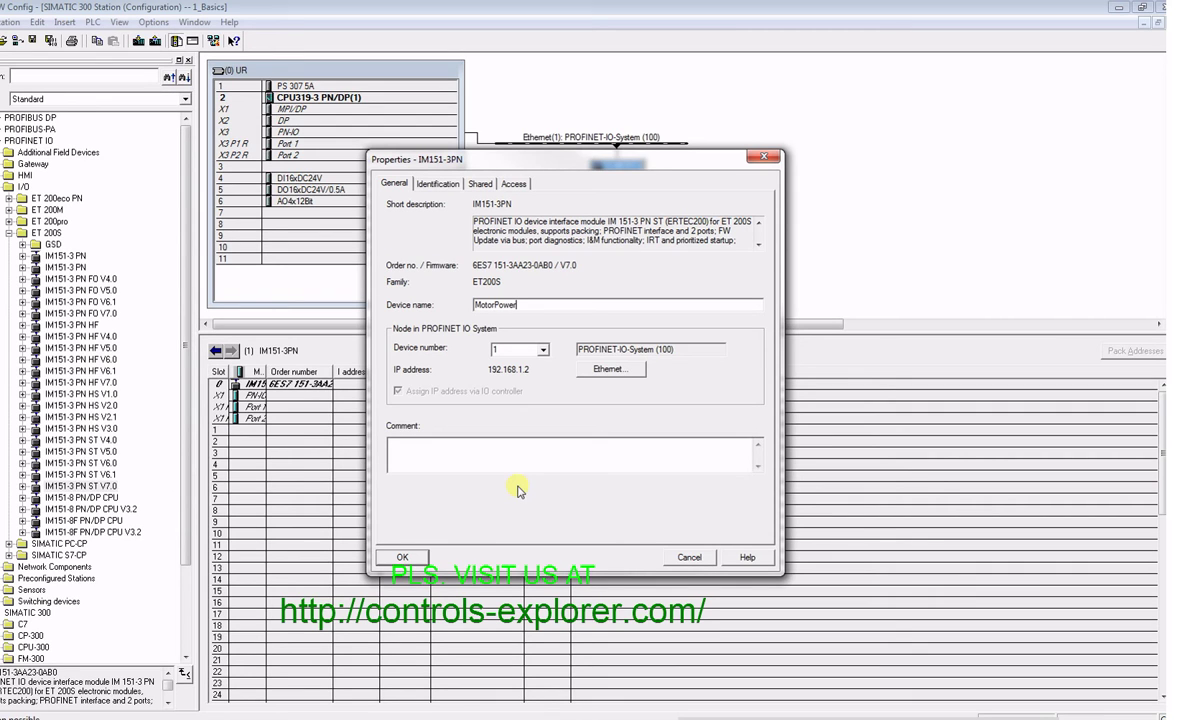
pyautogui.click(400, 556)
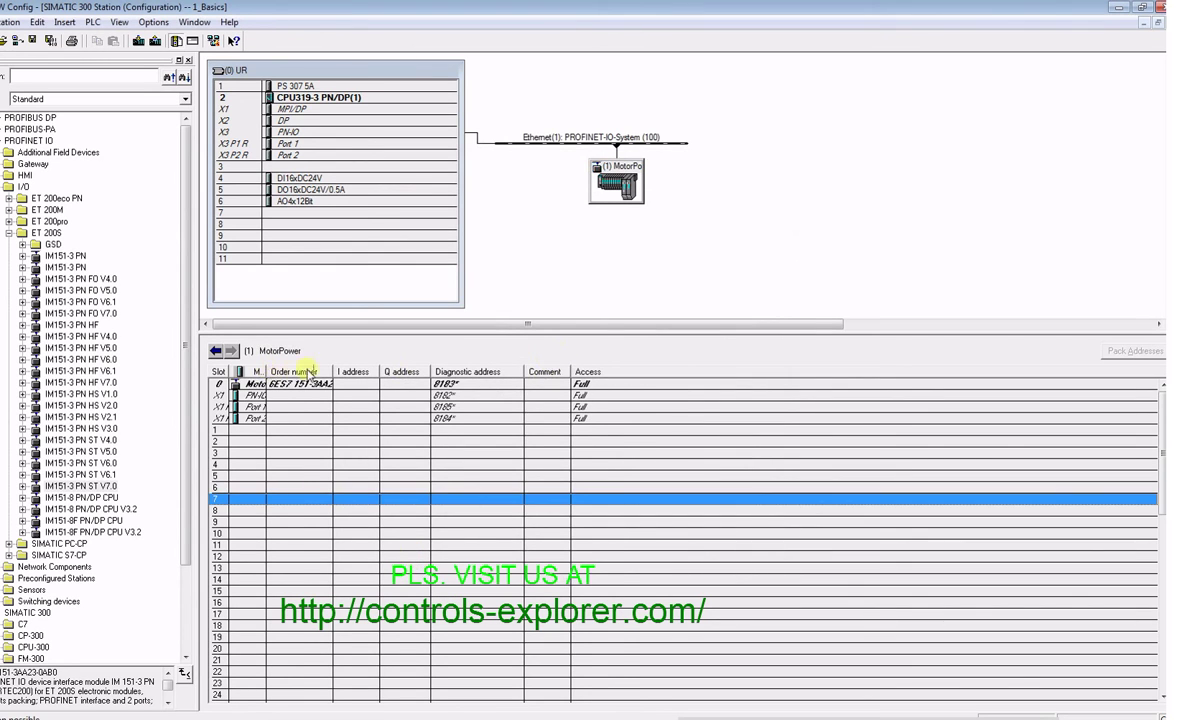
# - Insert the PM-E DC24V power module from IM151-3 PN ST V7.0 > PM into MotorPower slot 1
pyautogui.moveTo(266, 372); pyautogui.dragTo(319, 372)
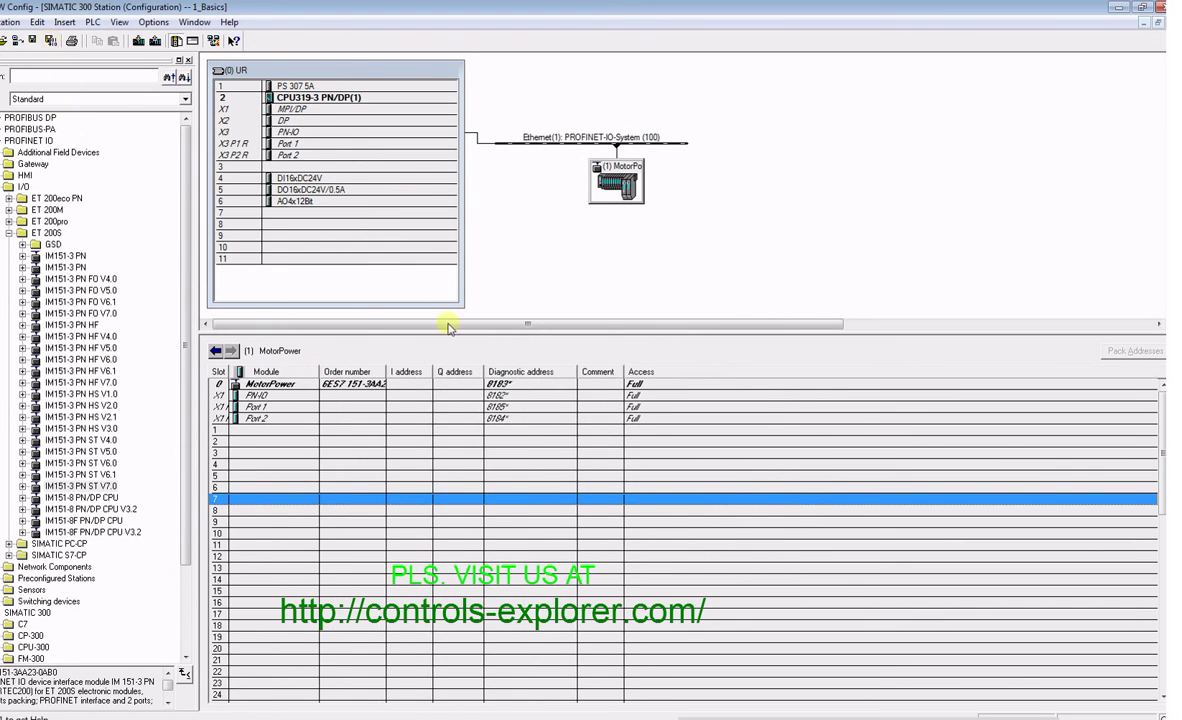
pyautogui.scroll(-2, 90, 390)
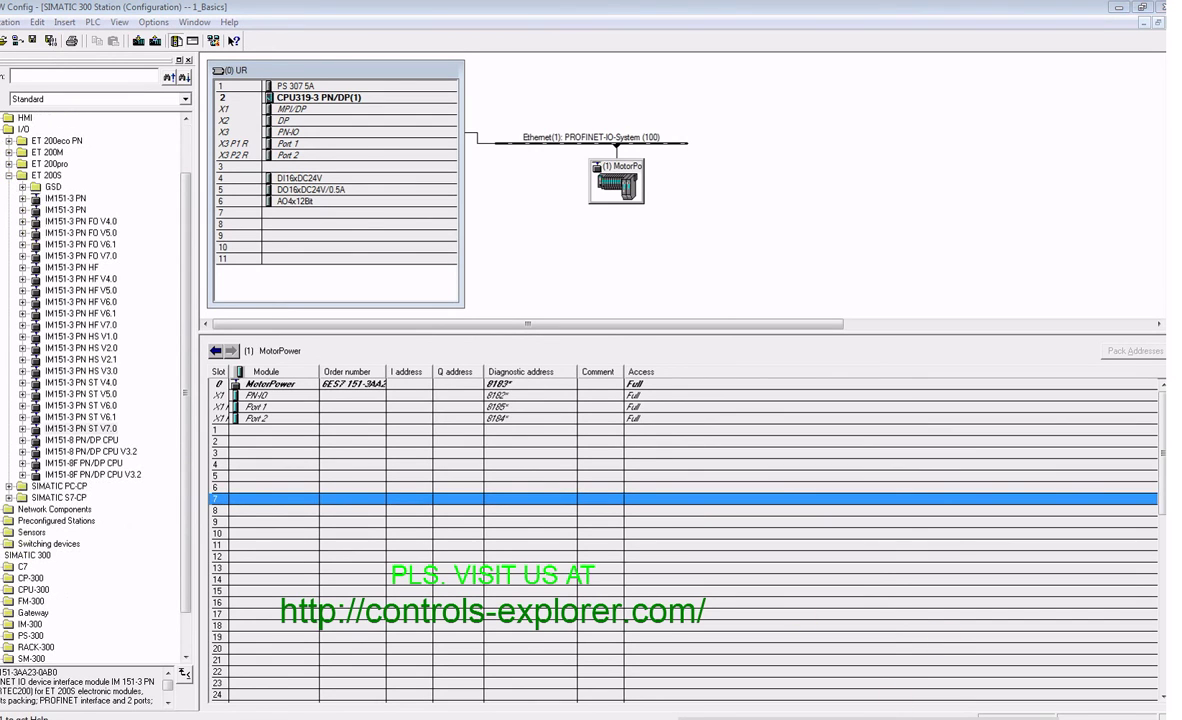
pyautogui.click(624, 192)
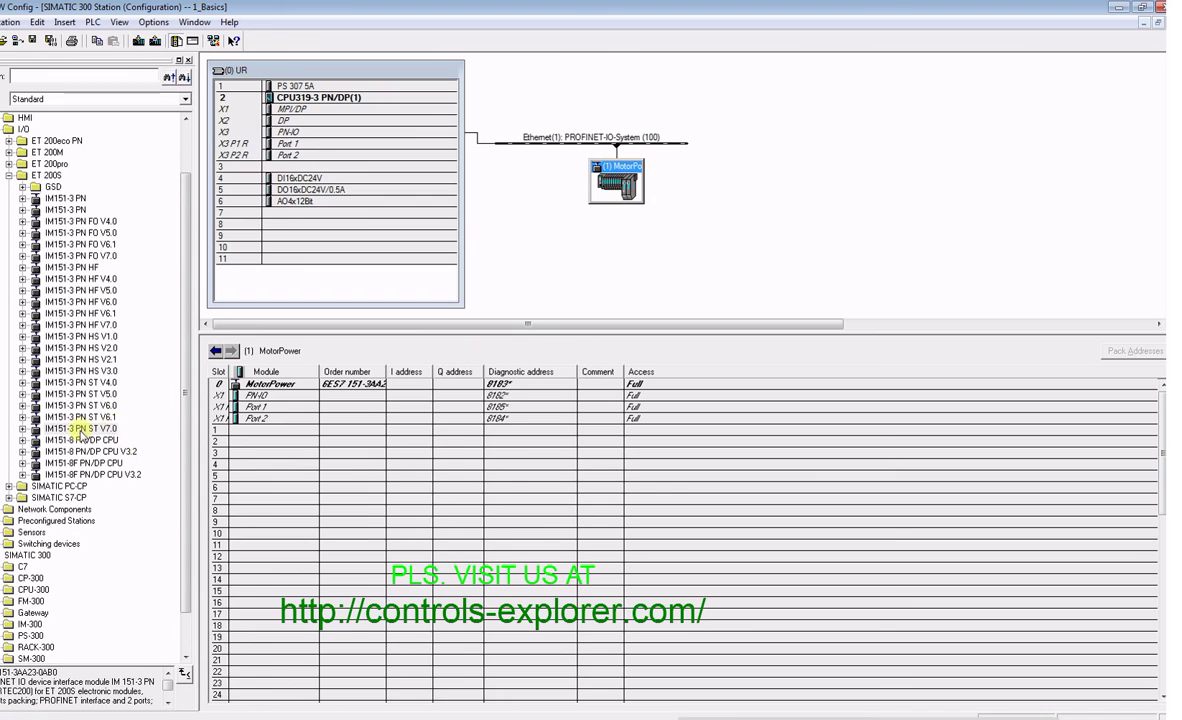
pyautogui.click(80, 428)
pyautogui.click(22, 428)
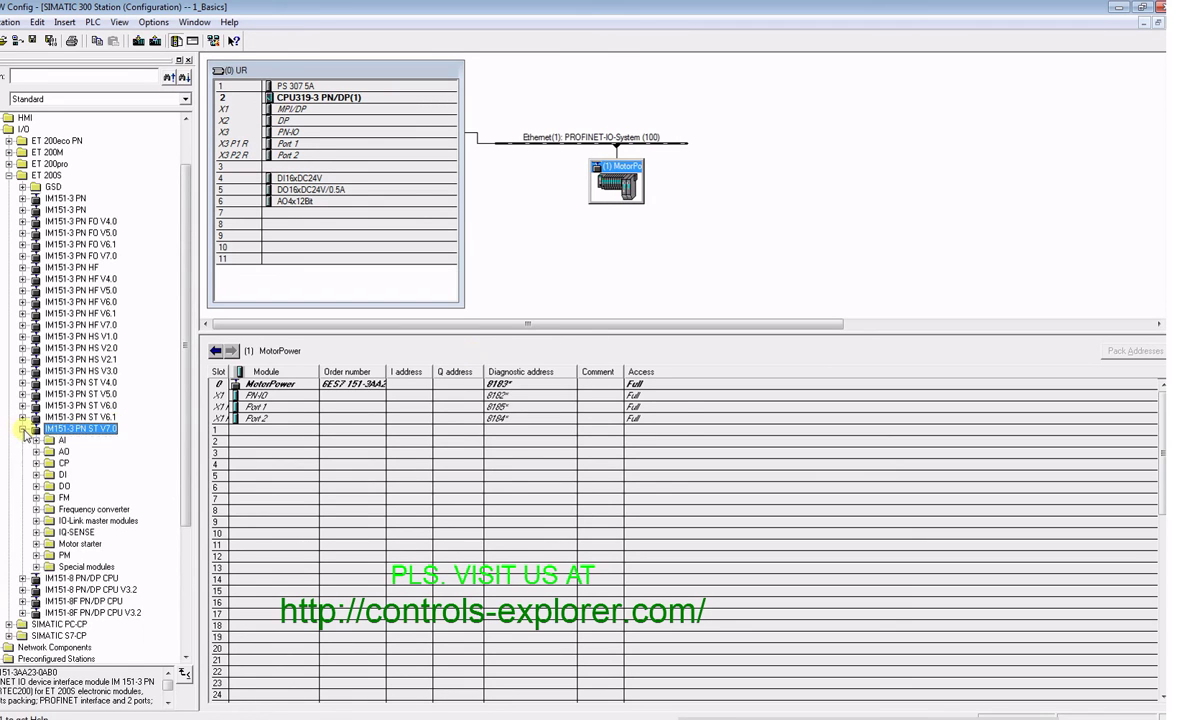
pyautogui.click(36, 555)
pyautogui.click(92, 624)
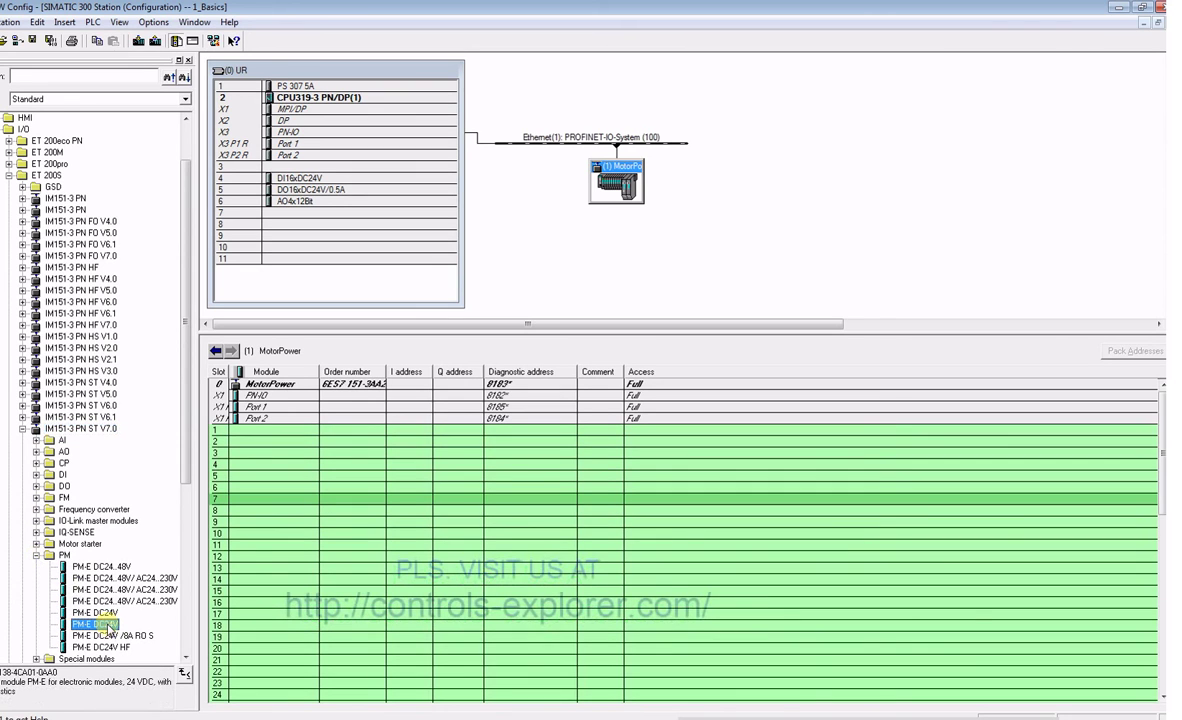
pyautogui.moveTo(92, 624); pyautogui.dragTo(240, 435)
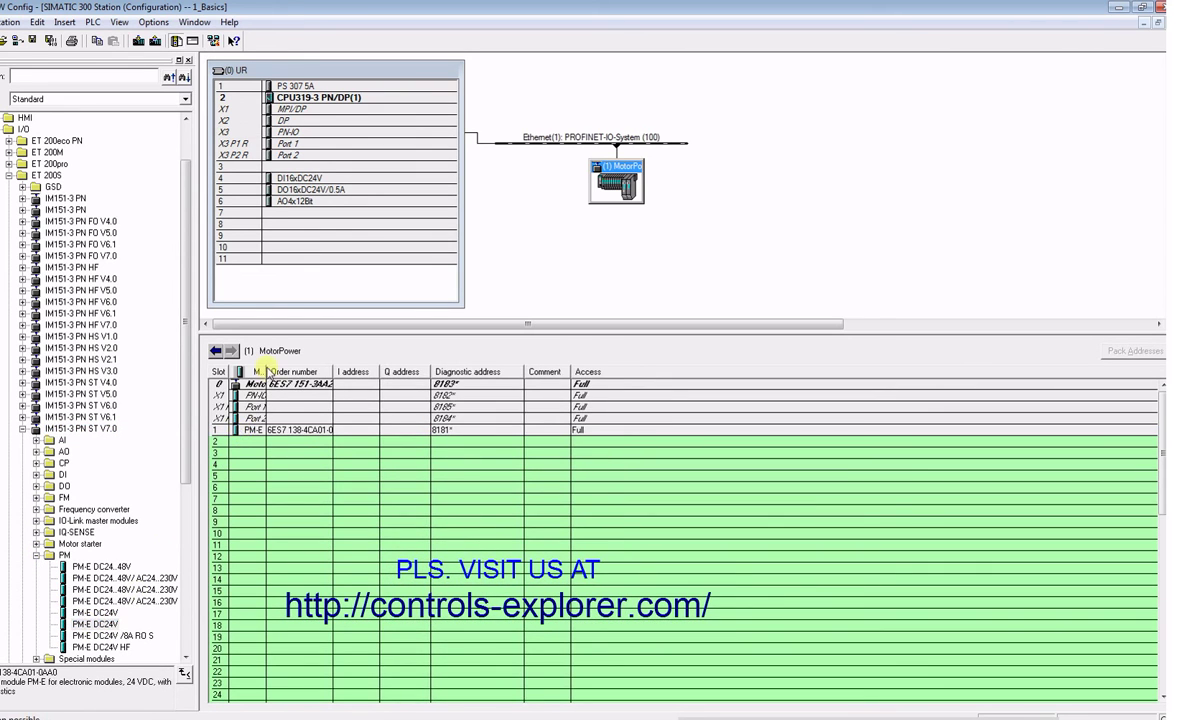
pyautogui.click(240, 432)
pyautogui.moveTo(266, 372); pyautogui.dragTo(419, 375)
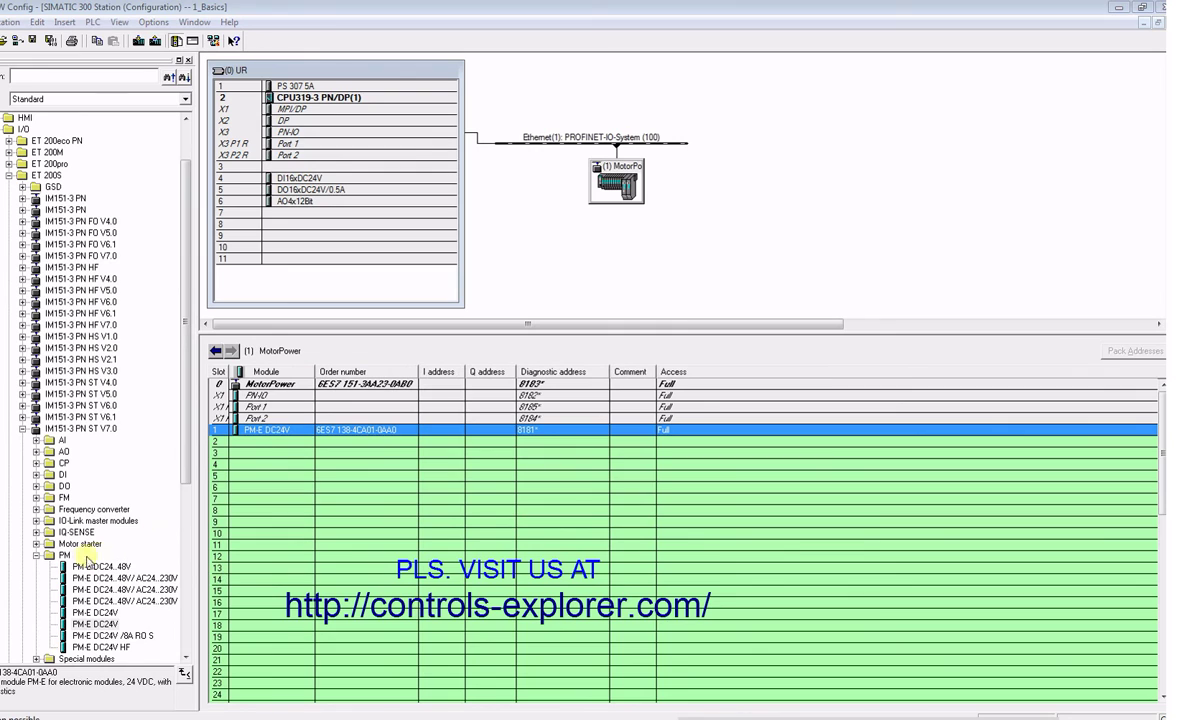
# - Place the 8DI DC24V digital input module from the catalog into slot 2 (I 2.0…2.7)
pyautogui.click(36, 556)
pyautogui.click(37, 476)
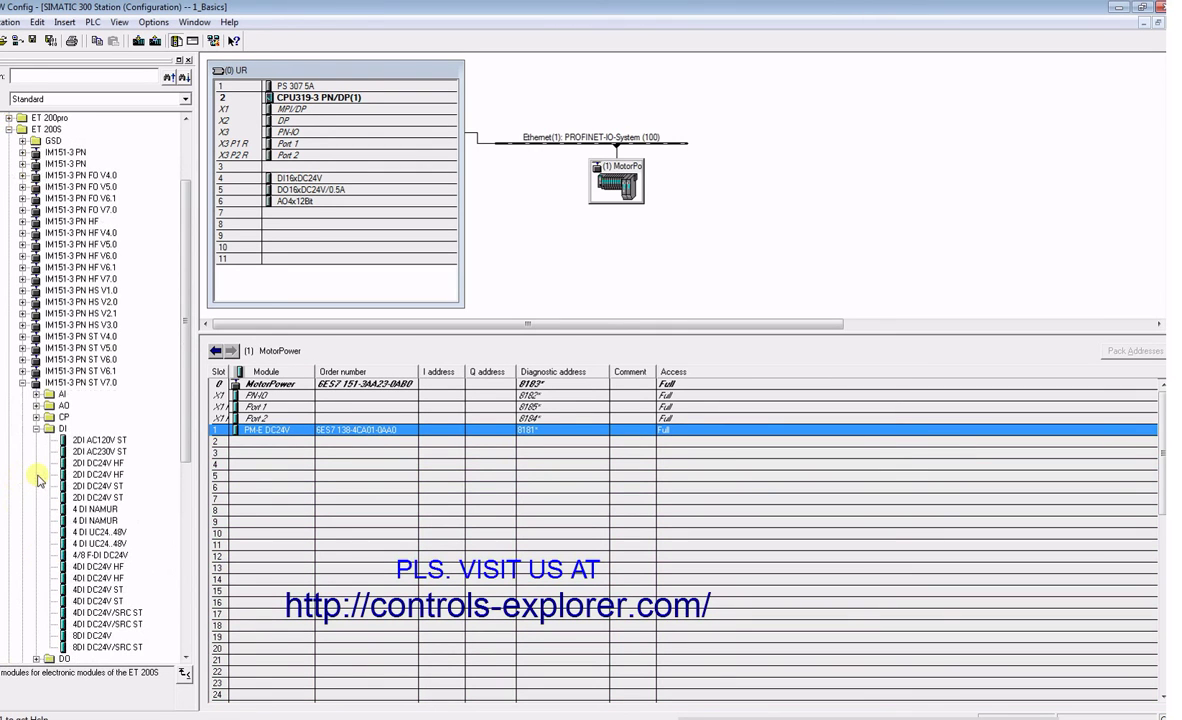
pyautogui.click(92, 635)
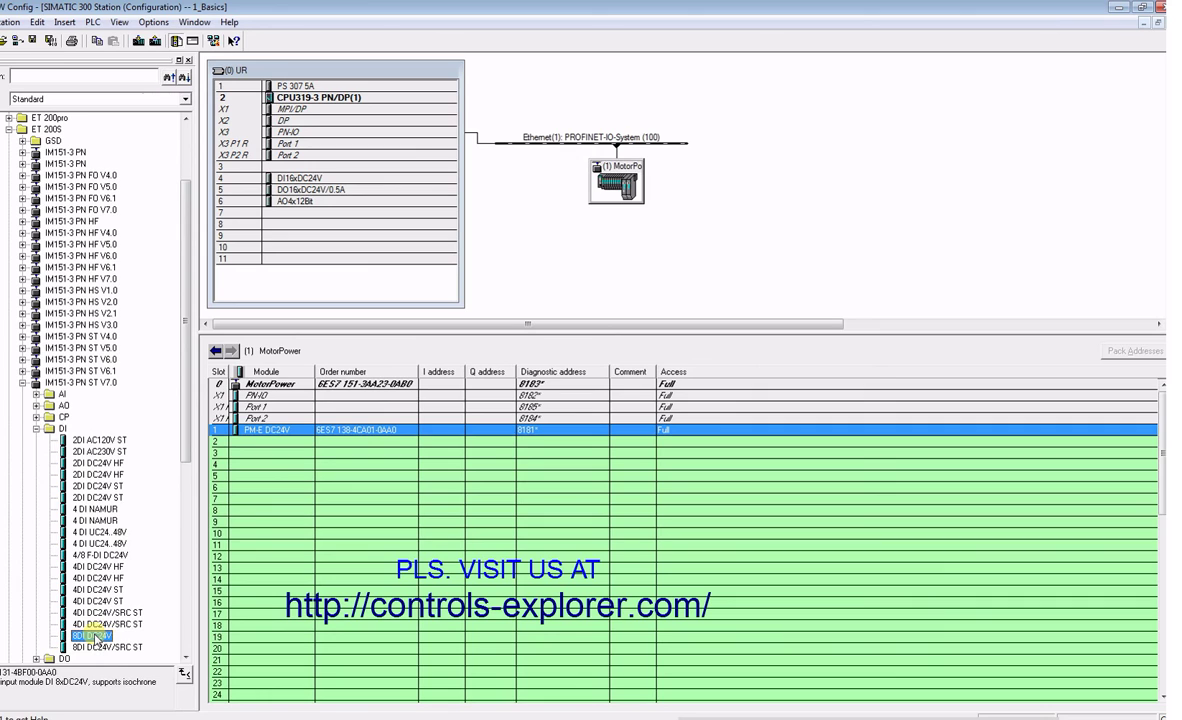
pyautogui.moveTo(95, 637); pyautogui.dragTo(246, 448)
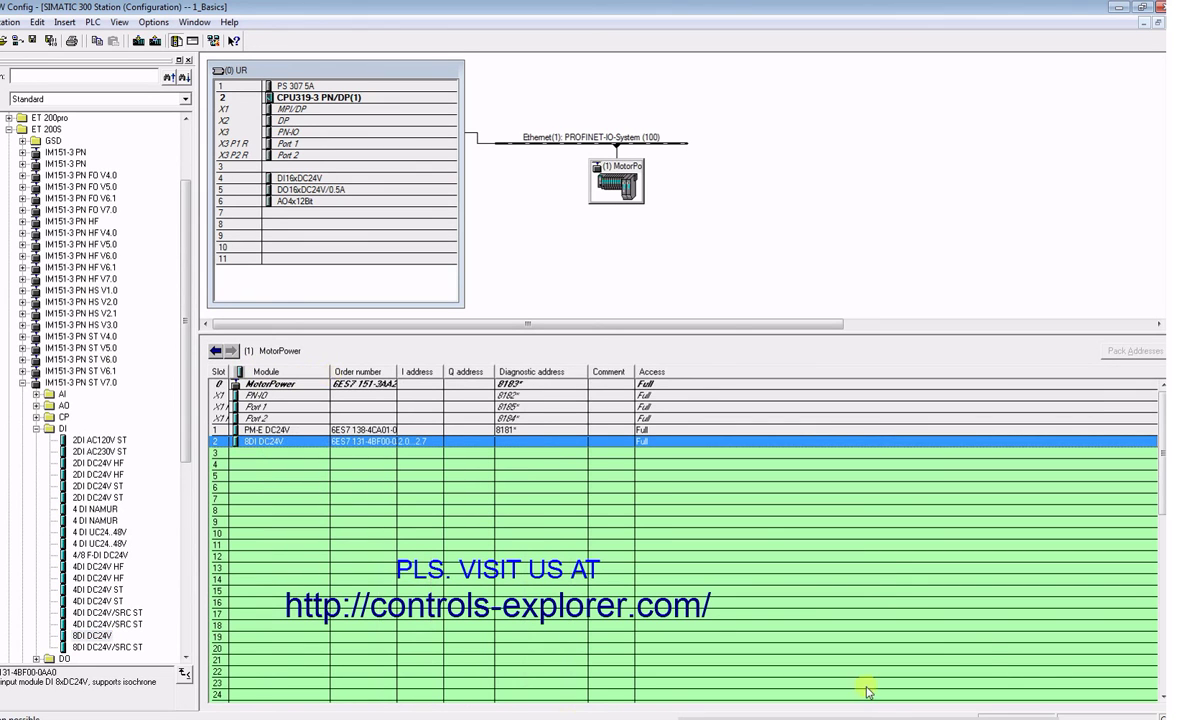
# - Place the 4DO DC24V/0.5A ST output module into slot 3 (Q 0.0…0.3) and widen the Module column
pyautogui.click(37, 429)
pyautogui.click(36, 440)
pyautogui.click(108, 545)
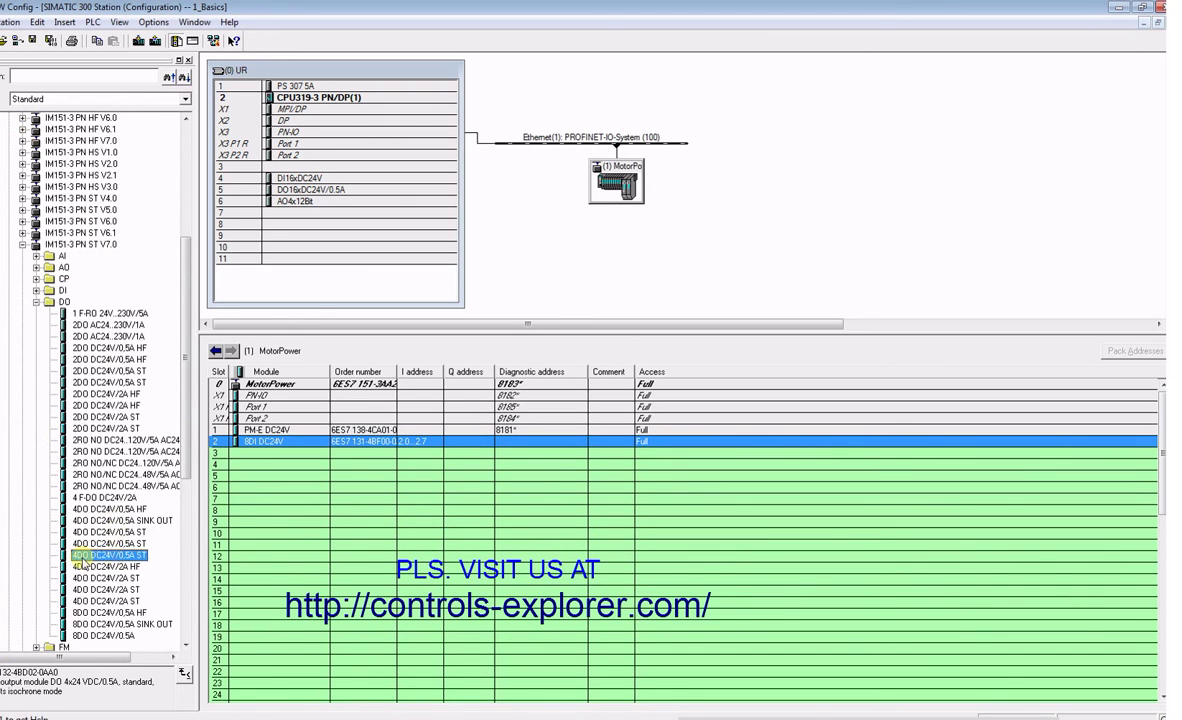
pyautogui.moveTo(151, 536); pyautogui.dragTo(243, 454)
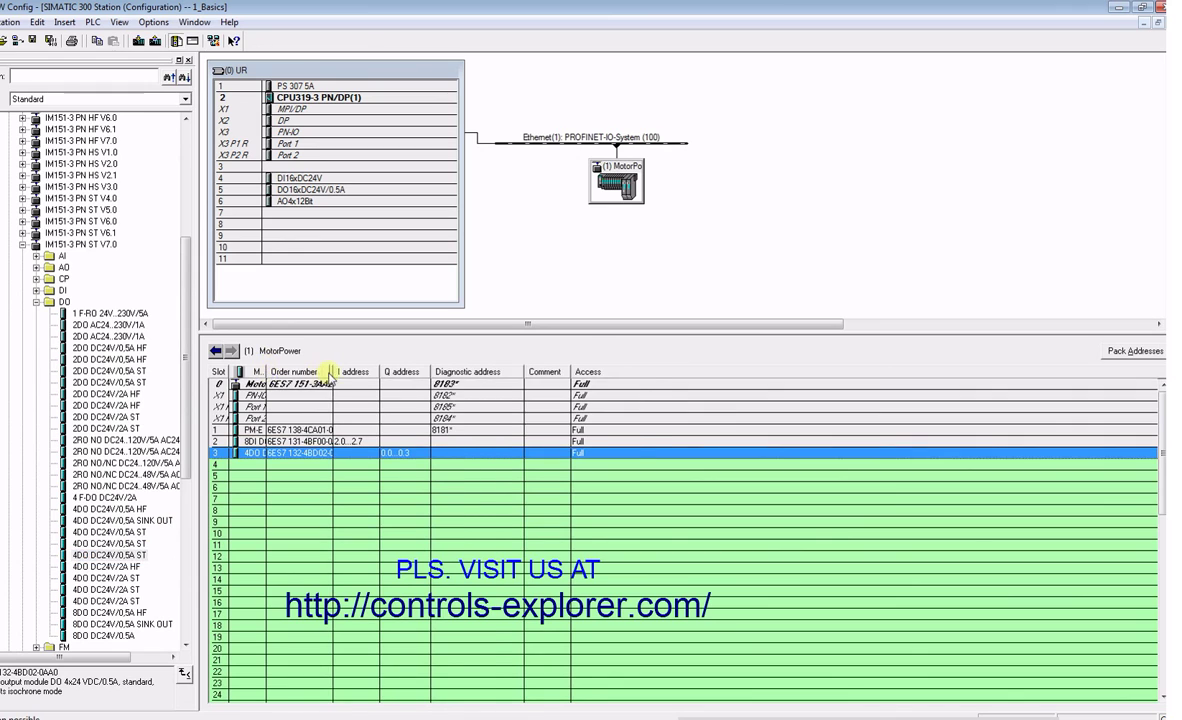
pyautogui.moveTo(266, 372); pyautogui.dragTo(455, 372)
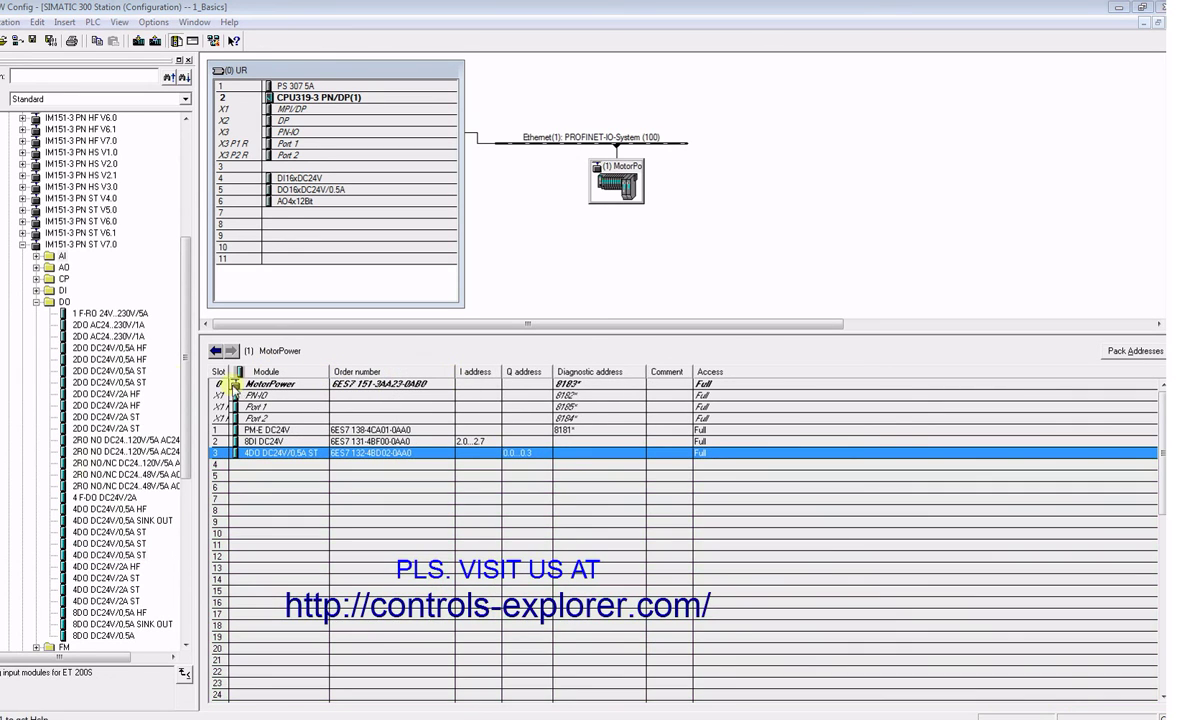
# - Add 2AI I 4WIRE ST analog input modules to slots 4 (256…259) and 5 (260…263), widening the Module column
pyautogui.click(36, 303)
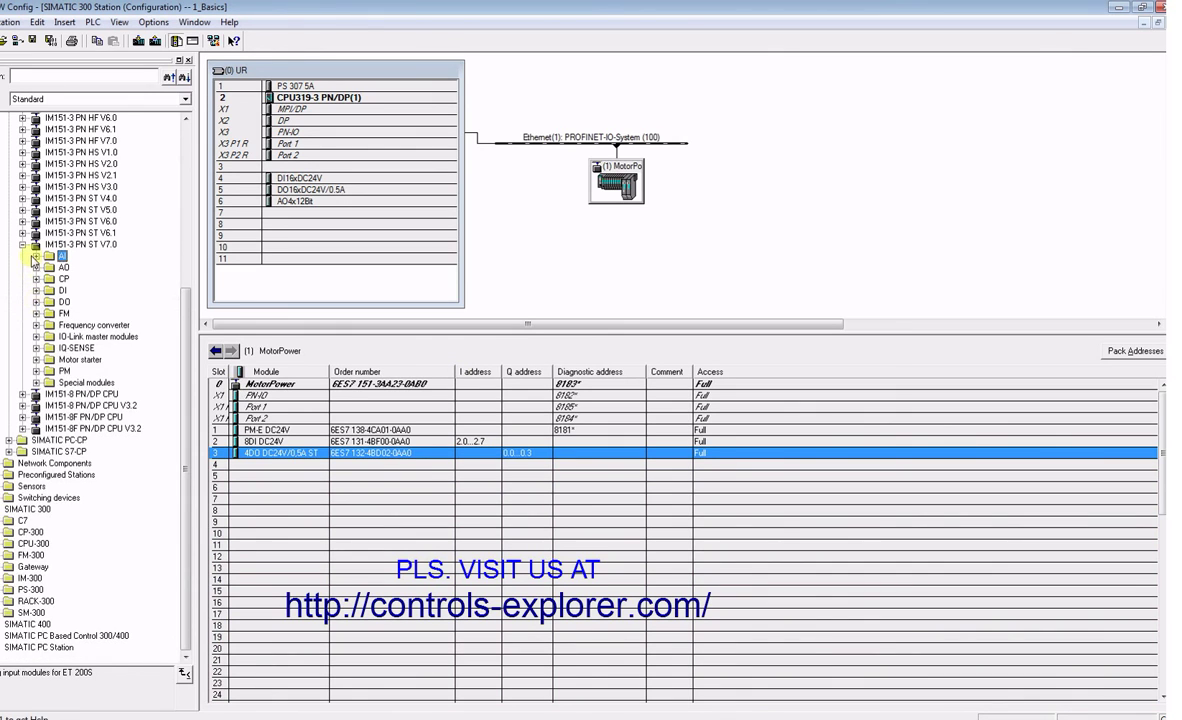
pyautogui.click(36, 257)
pyautogui.click(104, 417)
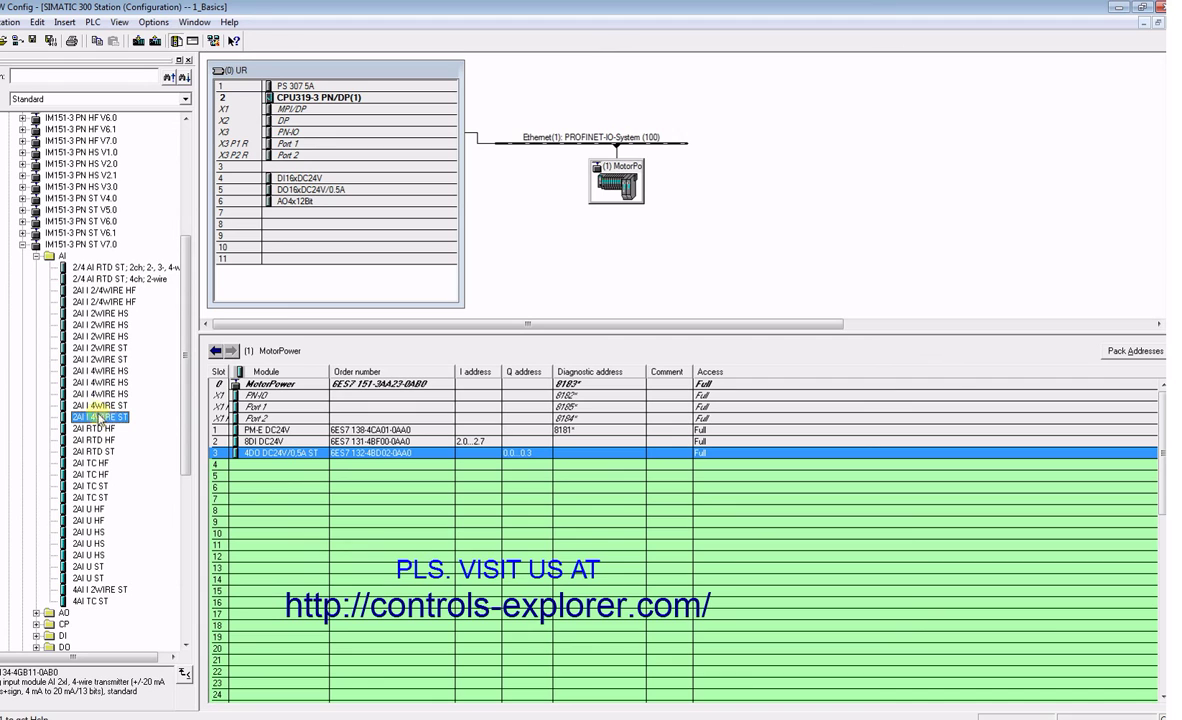
pyautogui.moveTo(246, 473); pyautogui.dragTo(244, 465)
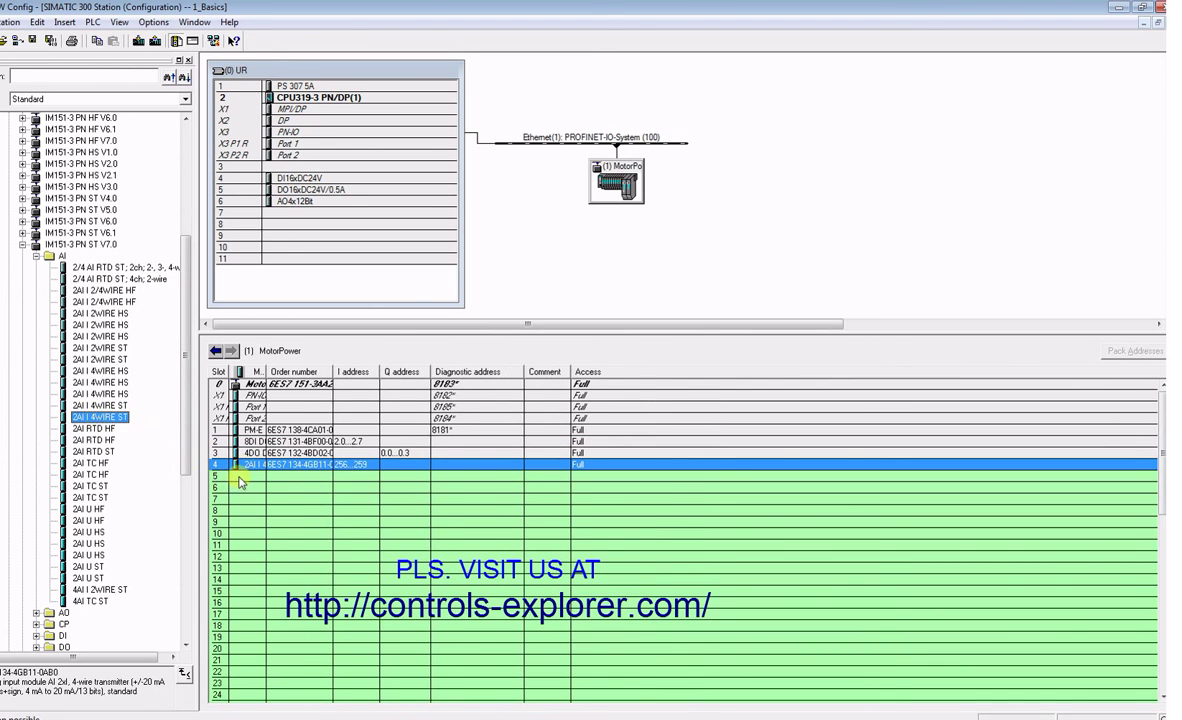
pyautogui.doubleClick(237, 477)
pyautogui.moveTo(267, 372); pyautogui.dragTo(442, 372)
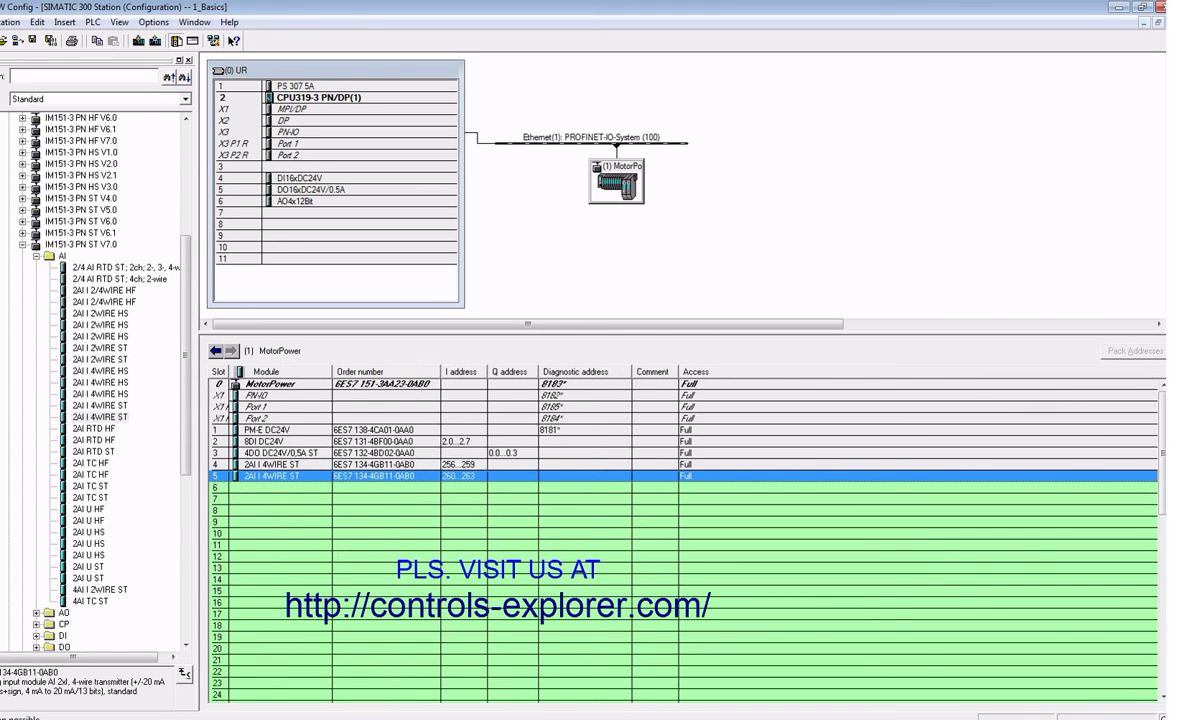
# - Confirm that both channels of the slot 4 analog module stay at current 4..20 mA
pyautogui.doubleClick(288, 466)
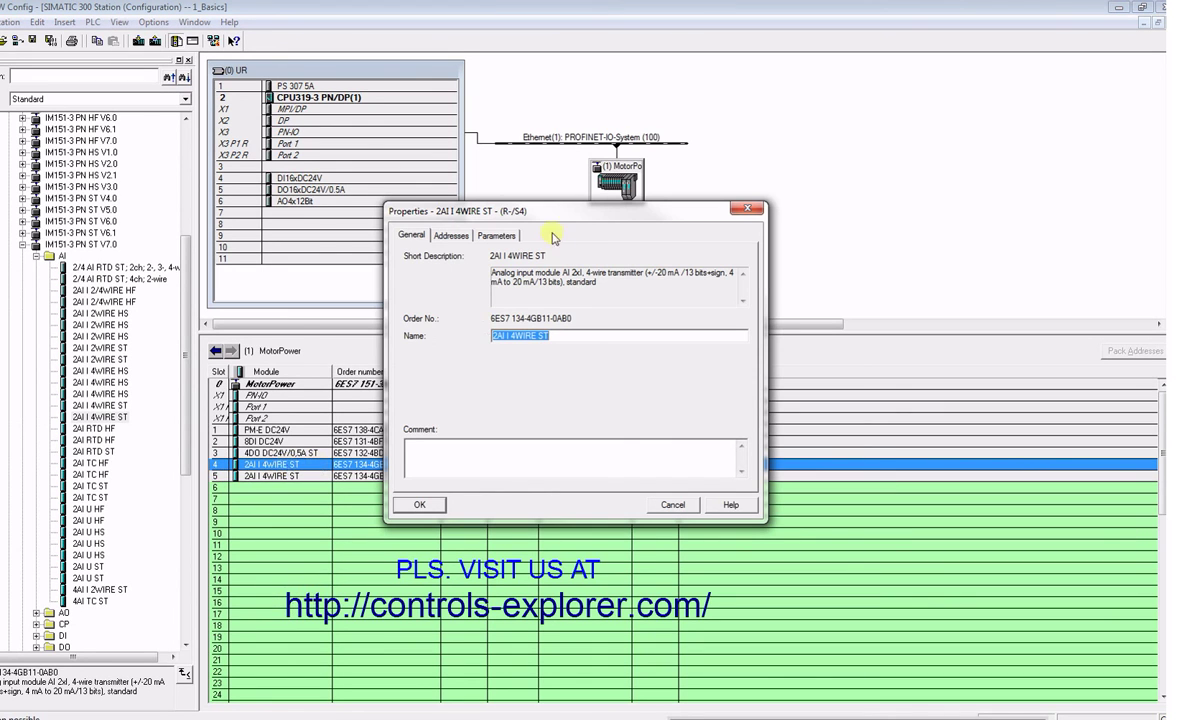
pyautogui.click(504, 236)
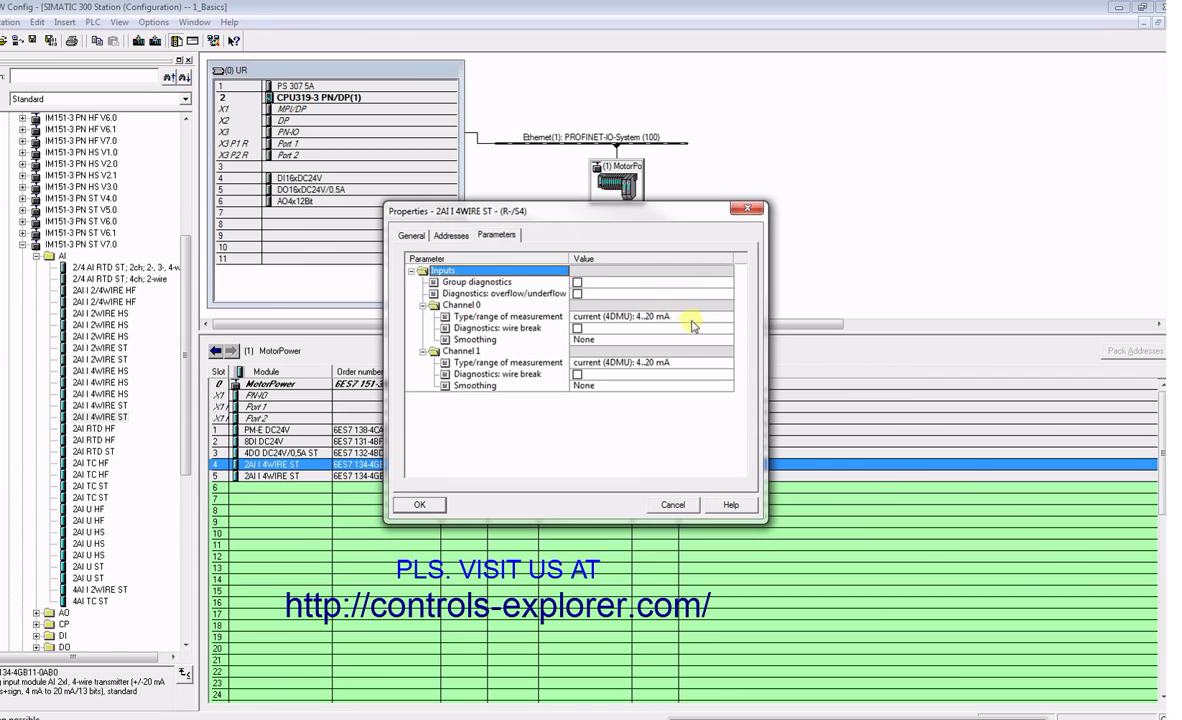
pyautogui.click(692, 318)
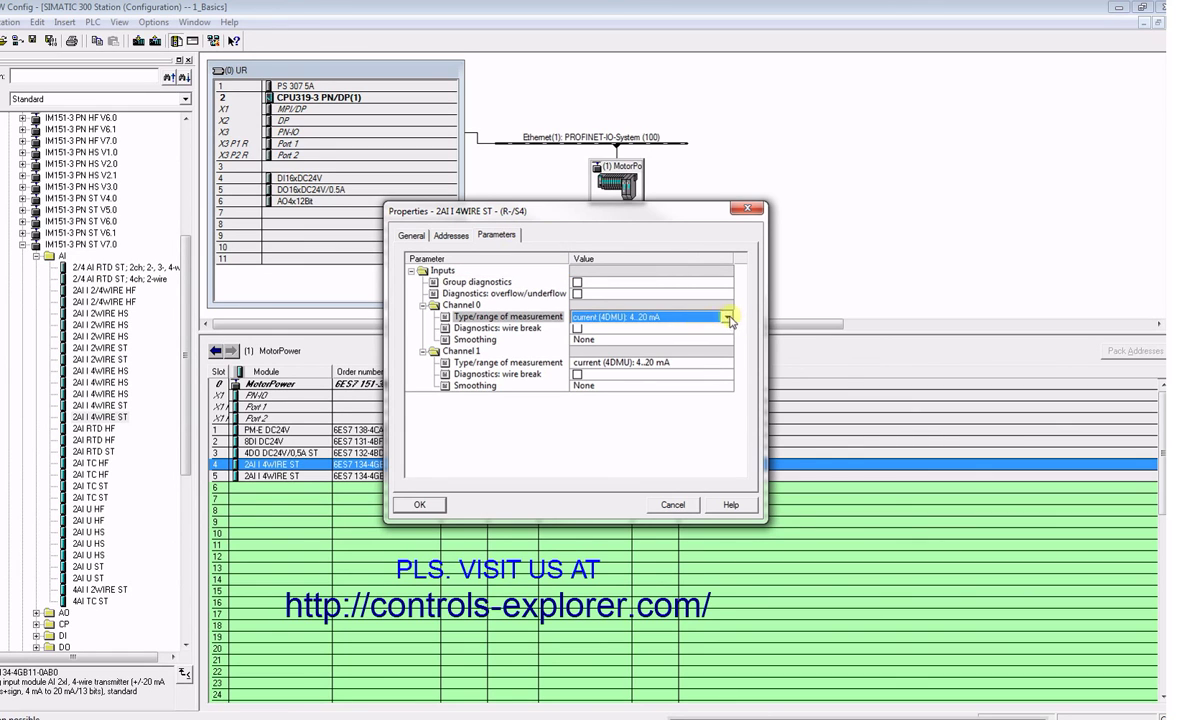
pyautogui.click(729, 317)
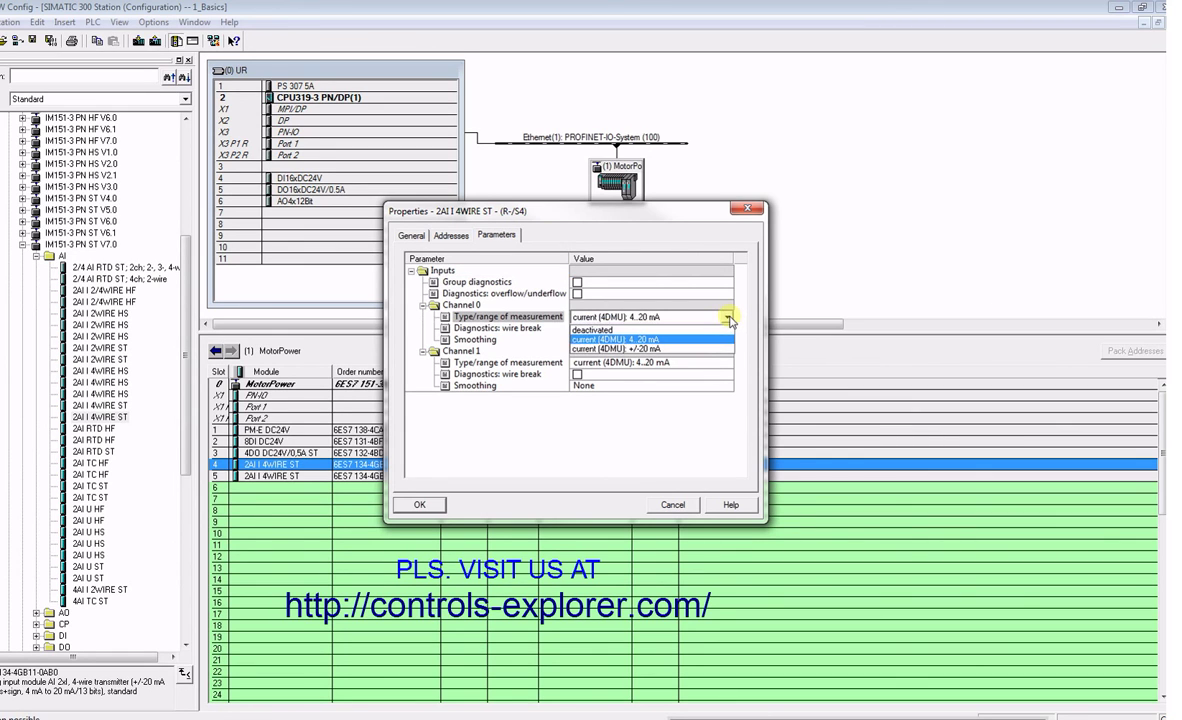
pyautogui.click(600, 339)
pyautogui.click(712, 364)
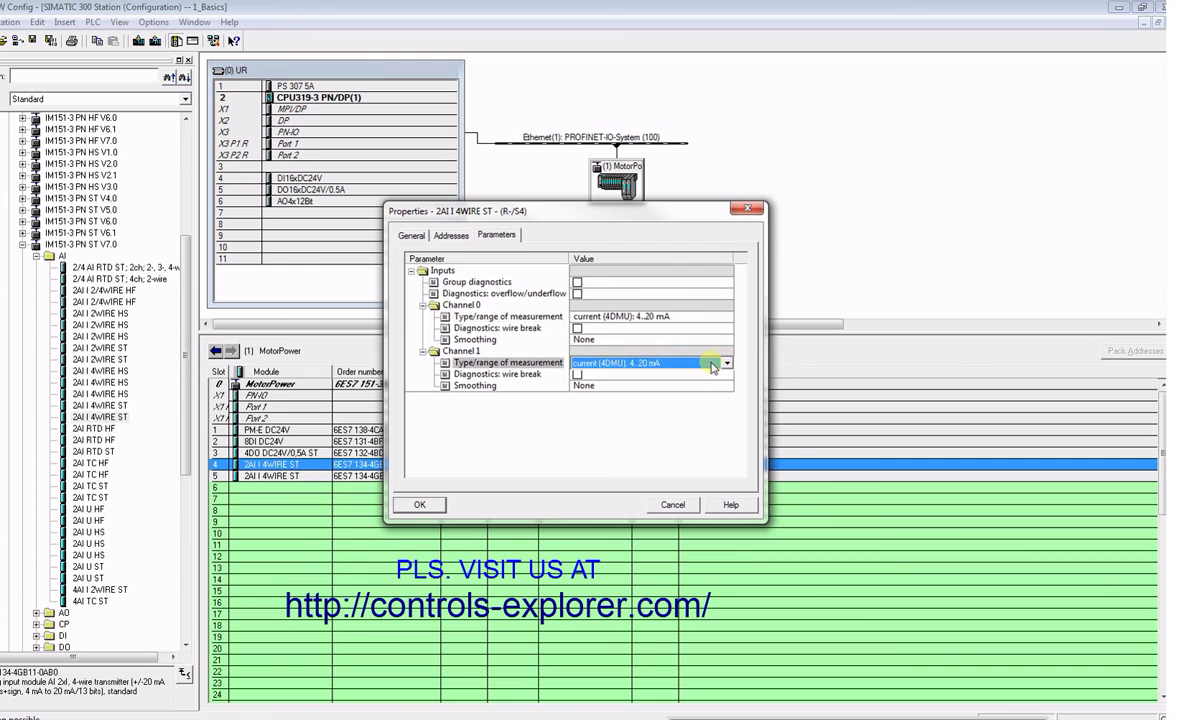
pyautogui.click(725, 364)
pyautogui.click(689, 390)
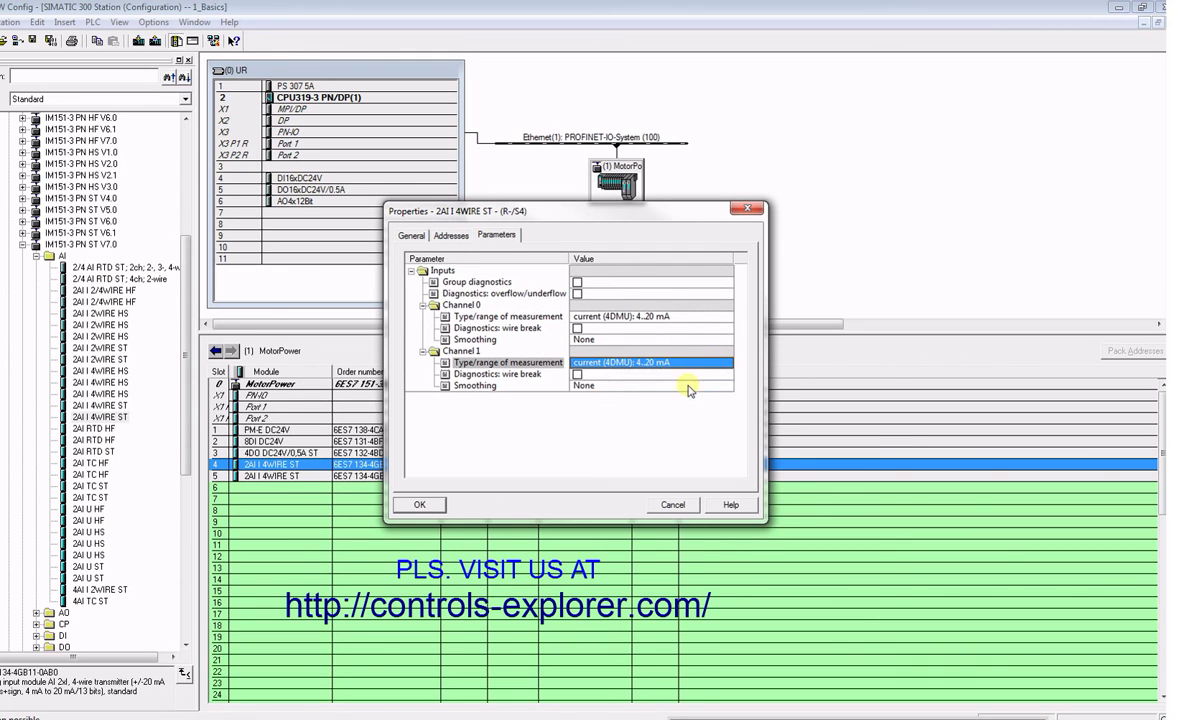
pyautogui.click(412, 235)
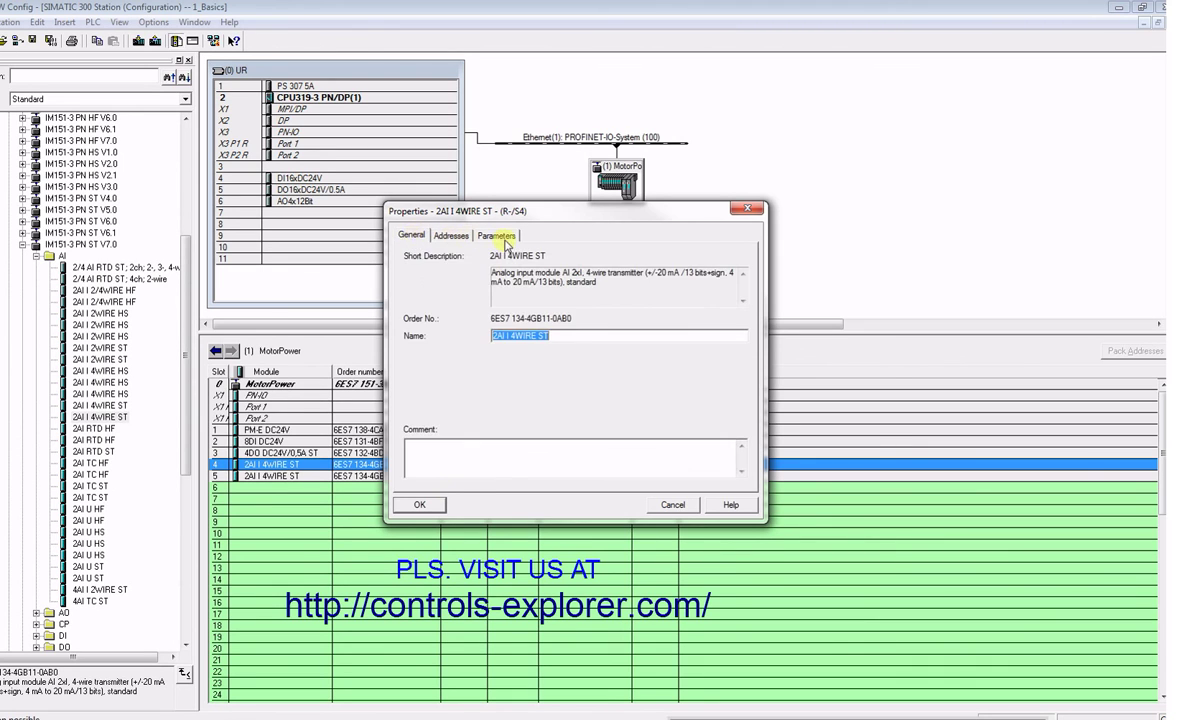
pyautogui.click(505, 241)
pyautogui.click(419, 504)
# - Open the slot 5 analog module's channel parameters and review the Channel 0 and 1 ranges
pyautogui.doubleClick(291, 477)
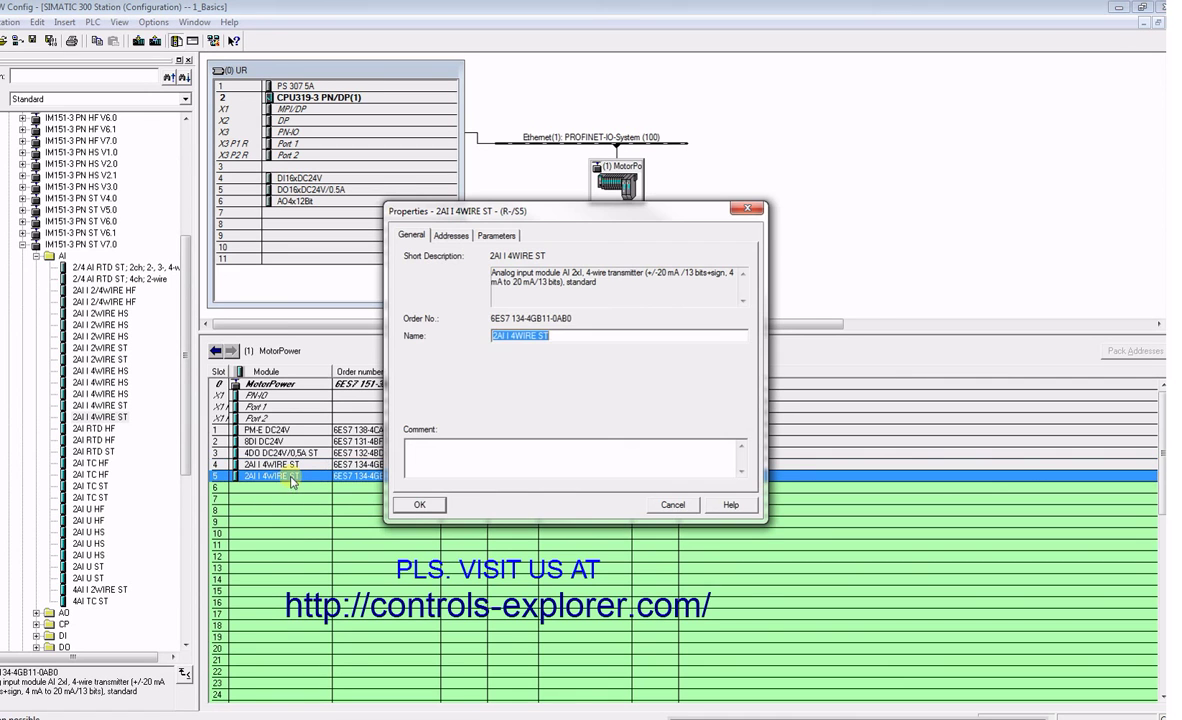
pyautogui.click(496, 235)
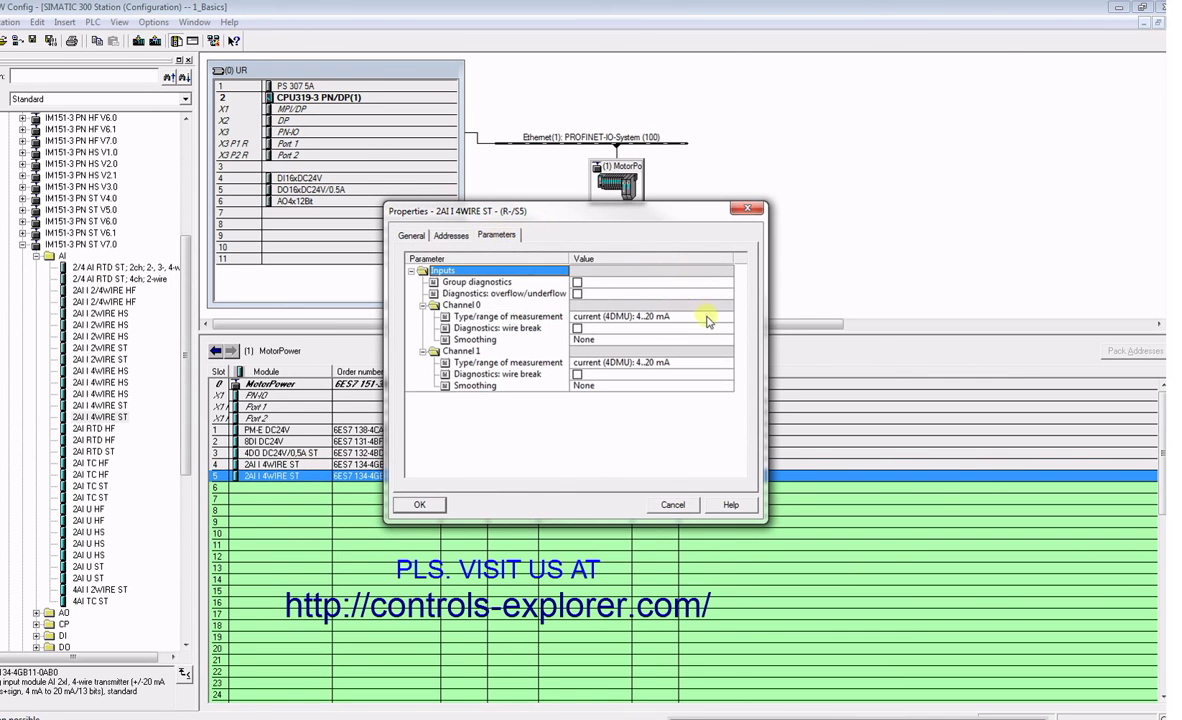
pyautogui.click(708, 320)
pyautogui.click(724, 363)
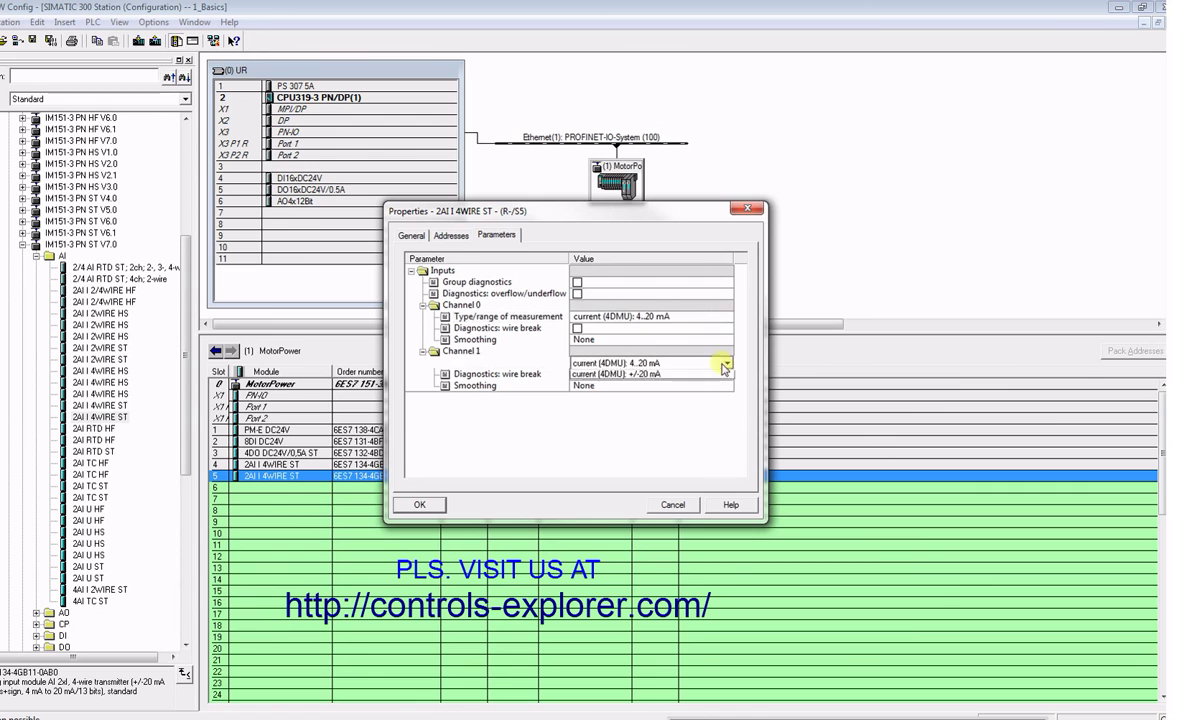